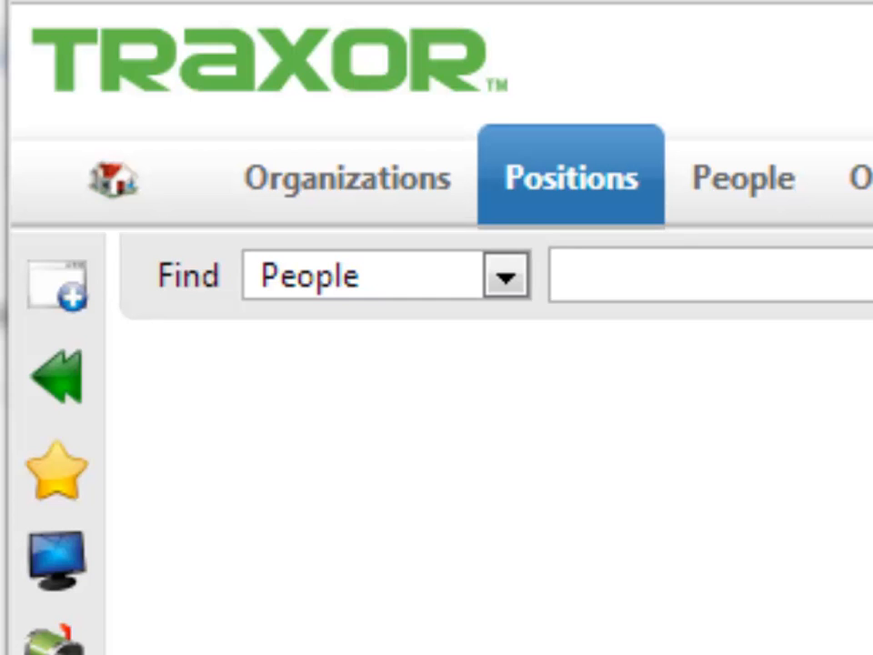
Step: Start a new Position record, enter the occupant's full name as the person, and open a new person record from it
{"action": "left_click", "coordinate": [58, 284]}
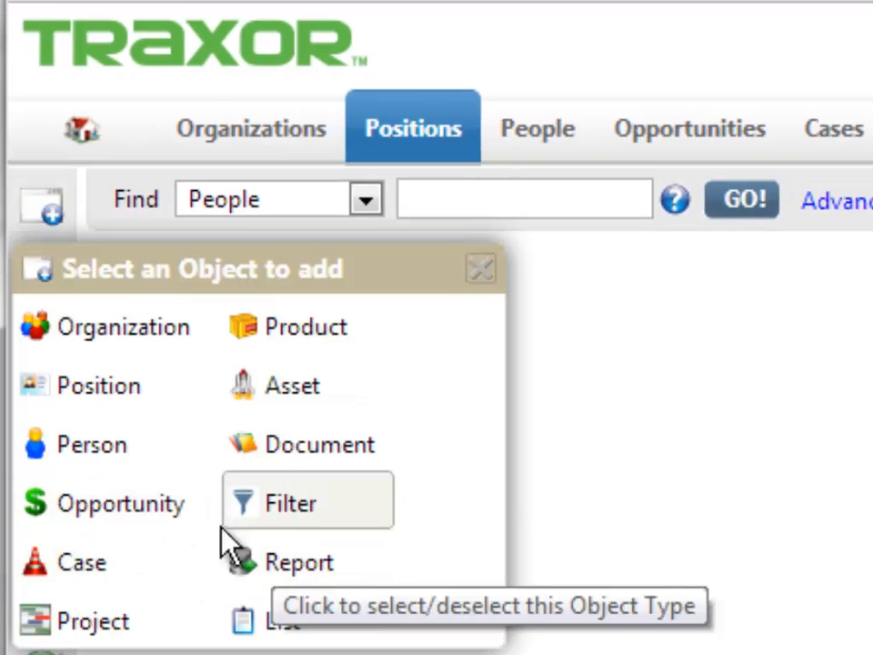
{"action": "left_click", "coordinate": [111, 393]}
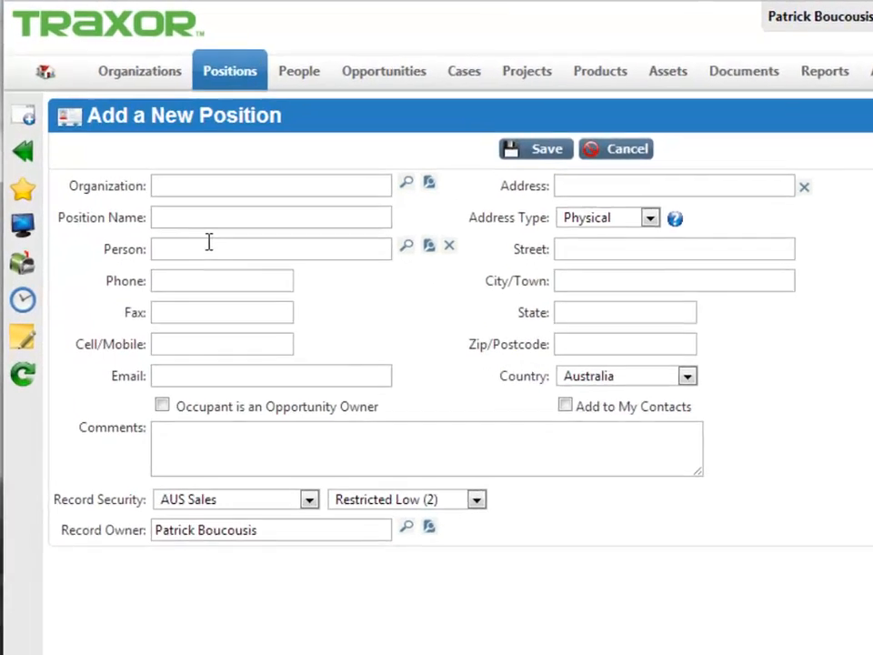
{"action": "left_click", "coordinate": [211, 224]}
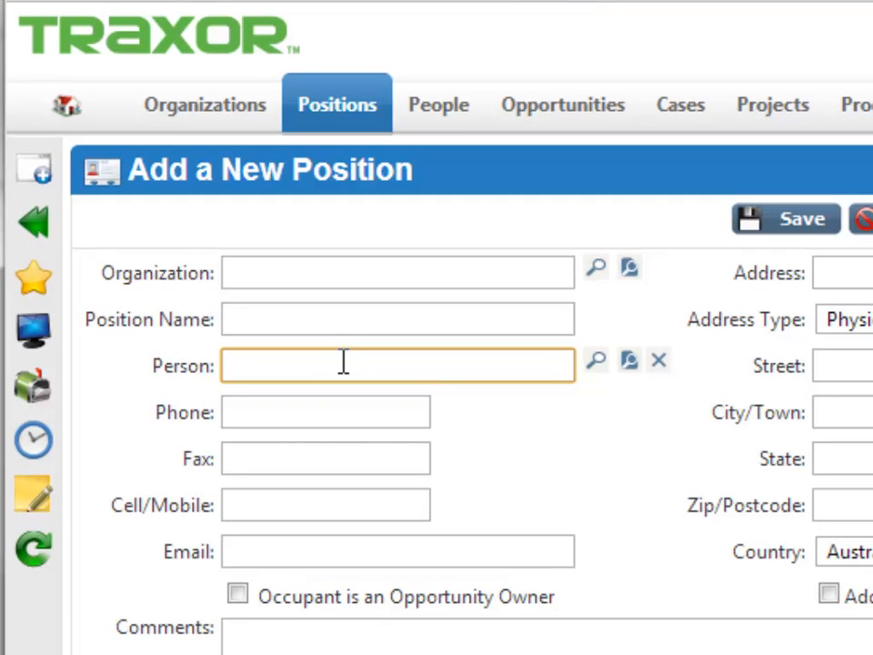
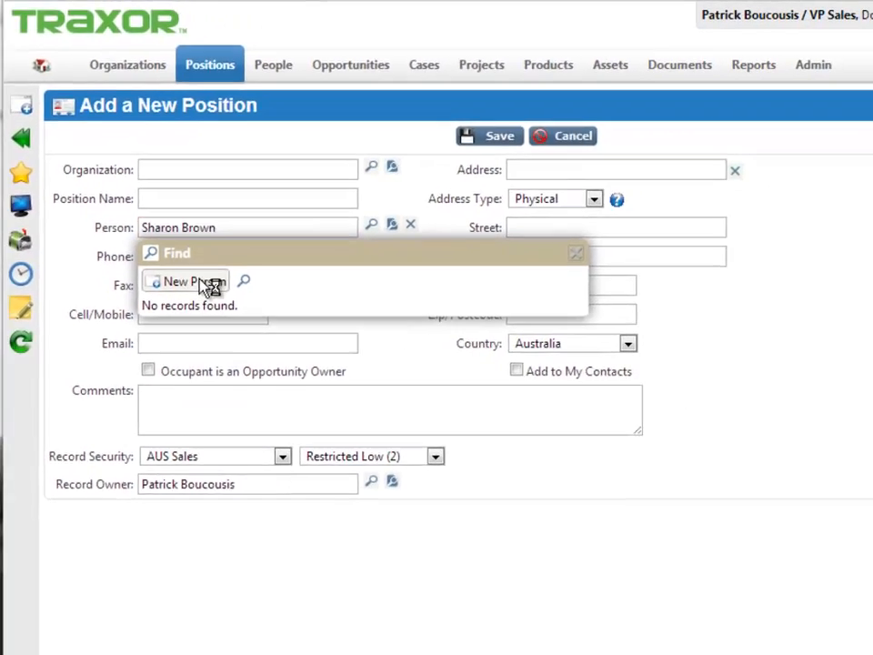
{"action": "left_click", "coordinate": [209, 287]}
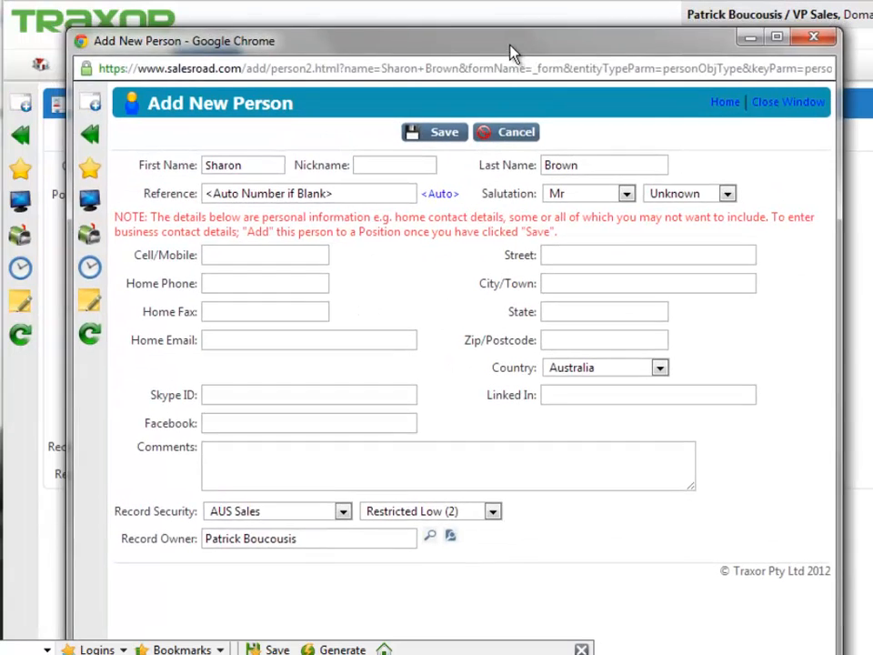
{"action": "left_click_drag", "start_coordinate": [512, 53], "coordinate": [533, 70]}
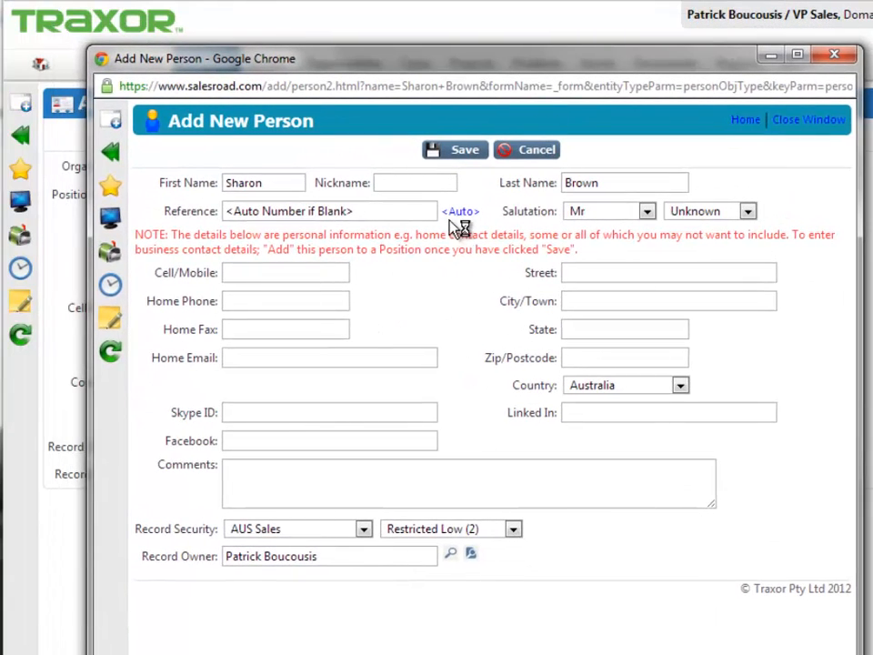
Step: Set the new person's salutation to Ms and gender to Female
{"action": "left_click", "coordinate": [647, 213]}
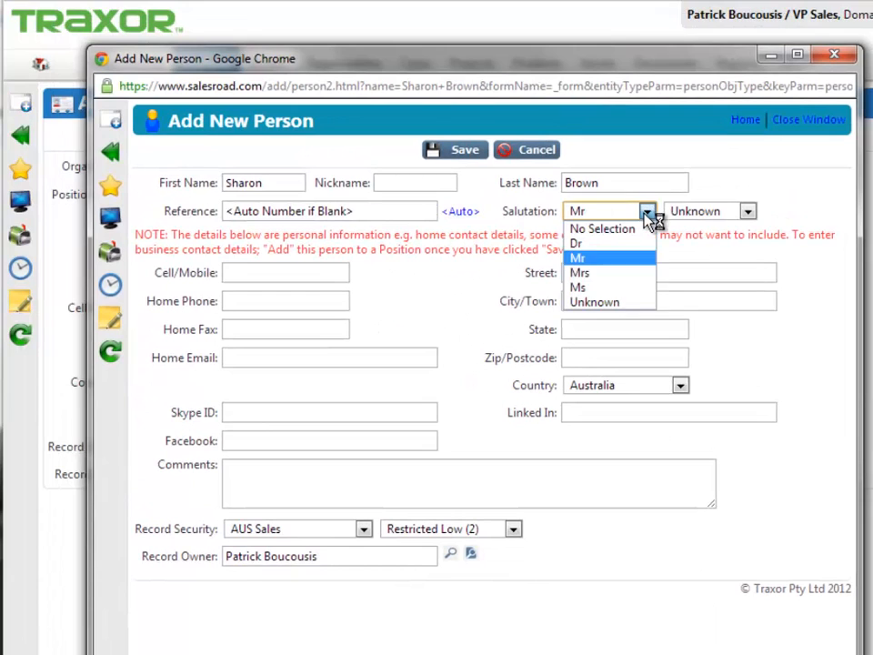
{"action": "left_click", "coordinate": [603, 289]}
{"action": "left_click", "coordinate": [708, 211]}
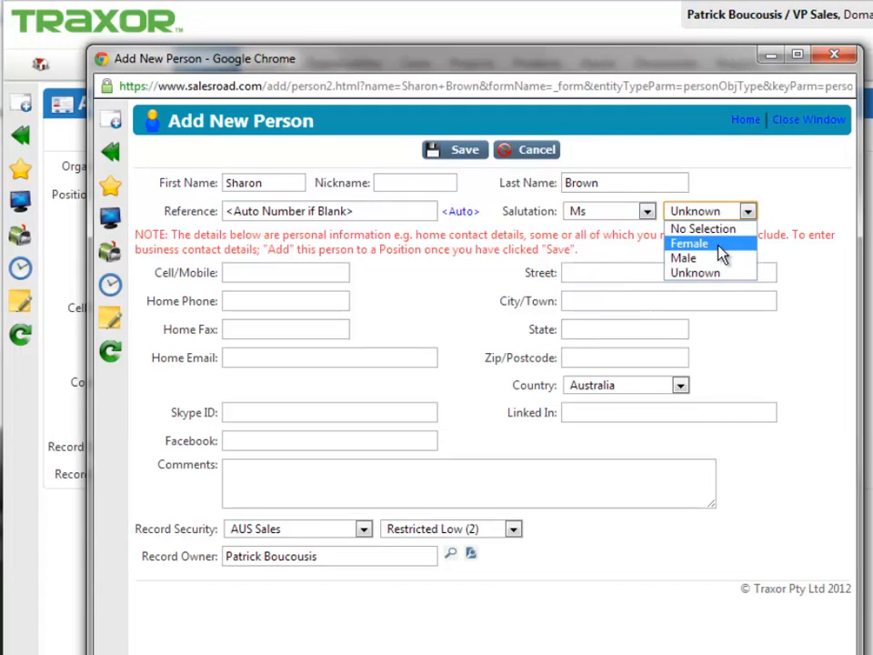
{"action": "left_click", "coordinate": [712, 244]}
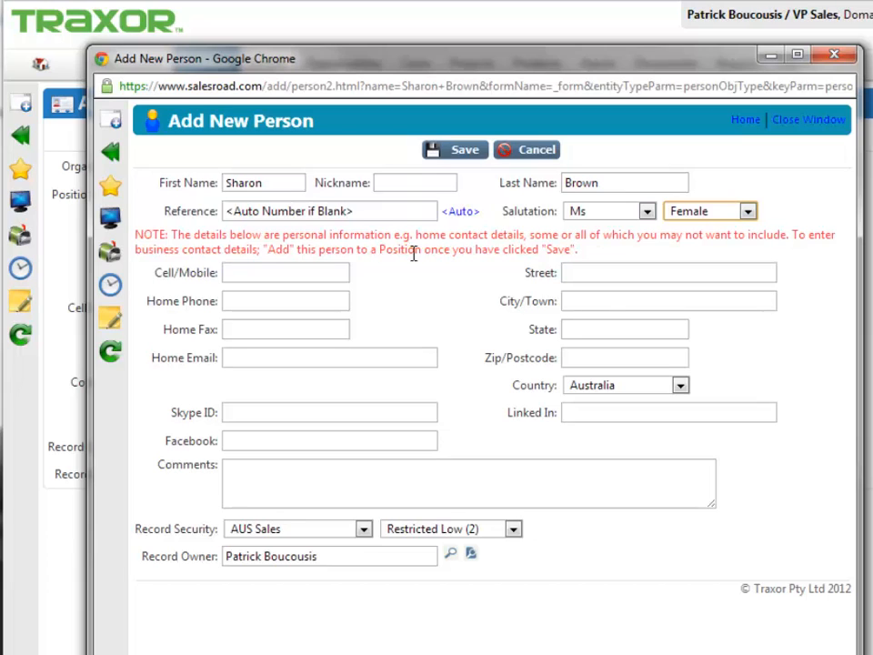
Step: Enter the person's mobile number, paste the LinkedIn profile link, and save the new person
{"action": "left_click", "coordinate": [271, 275]}
{"action": "type", "text": "123456"}
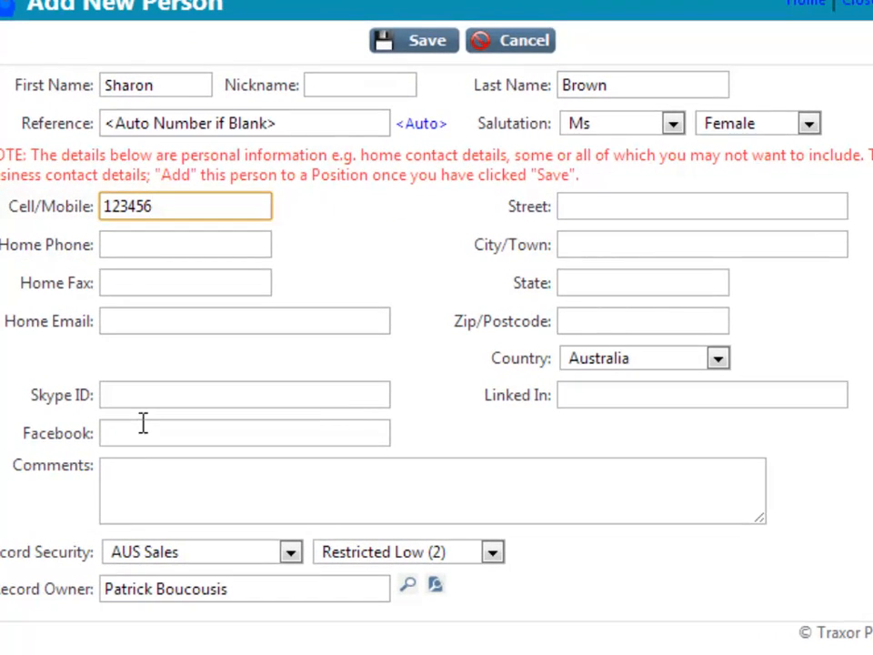
{"action": "left_click", "coordinate": [606, 400]}
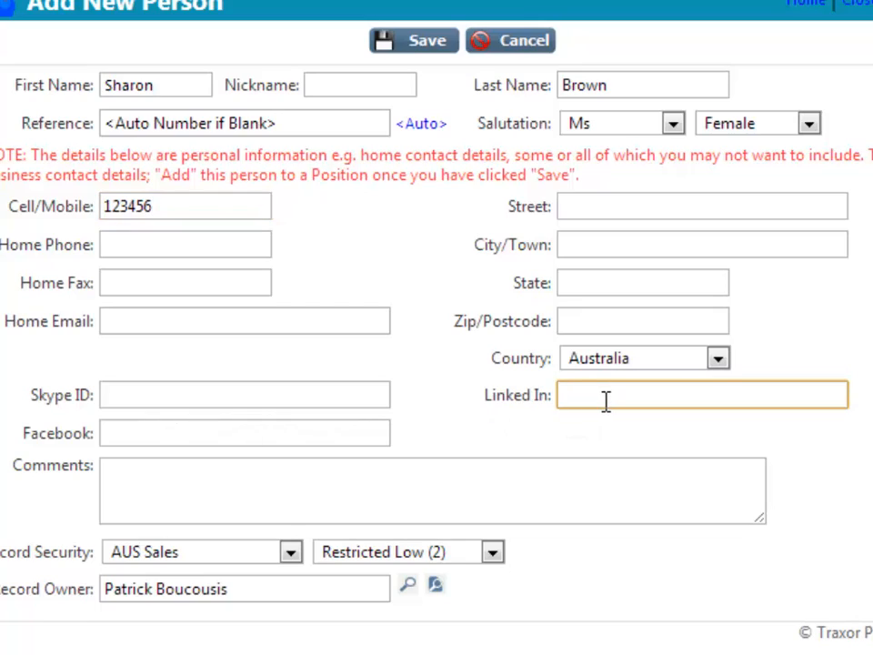
{"action": "type", "text": "http://www.linkedin.com/profile/view?id=4887690"}
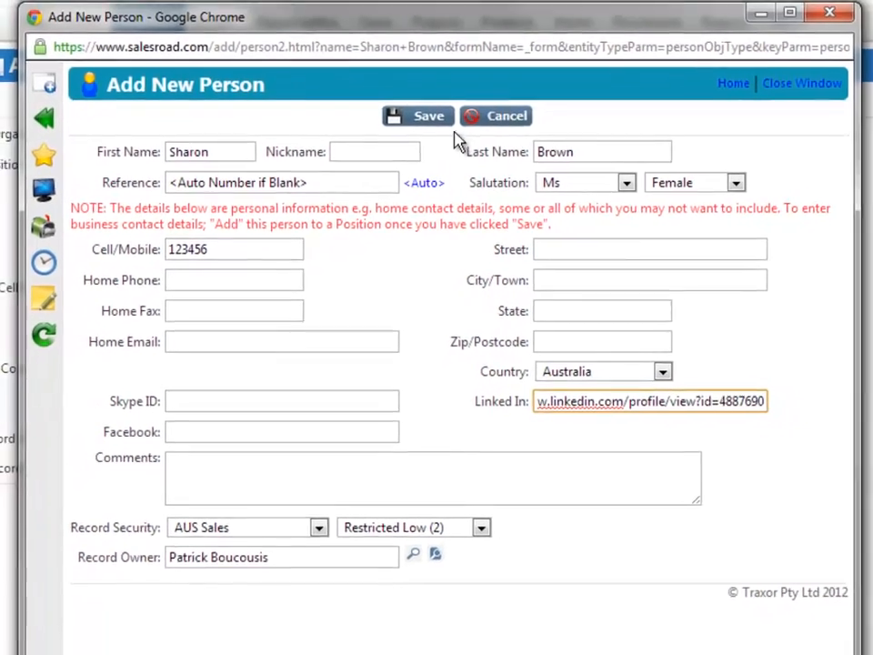
{"action": "left_click", "coordinate": [421, 116]}
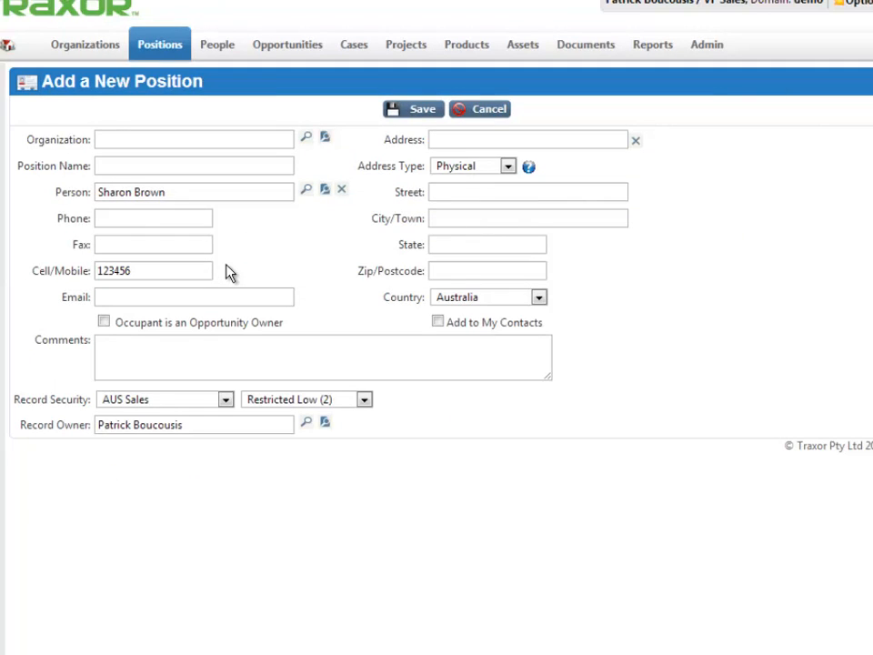
Step: Look up "phelps" as the position's organization and choose Phelps Aurora One
{"action": "left_click", "coordinate": [166, 143]}
{"action": "type", "text": "phel"}
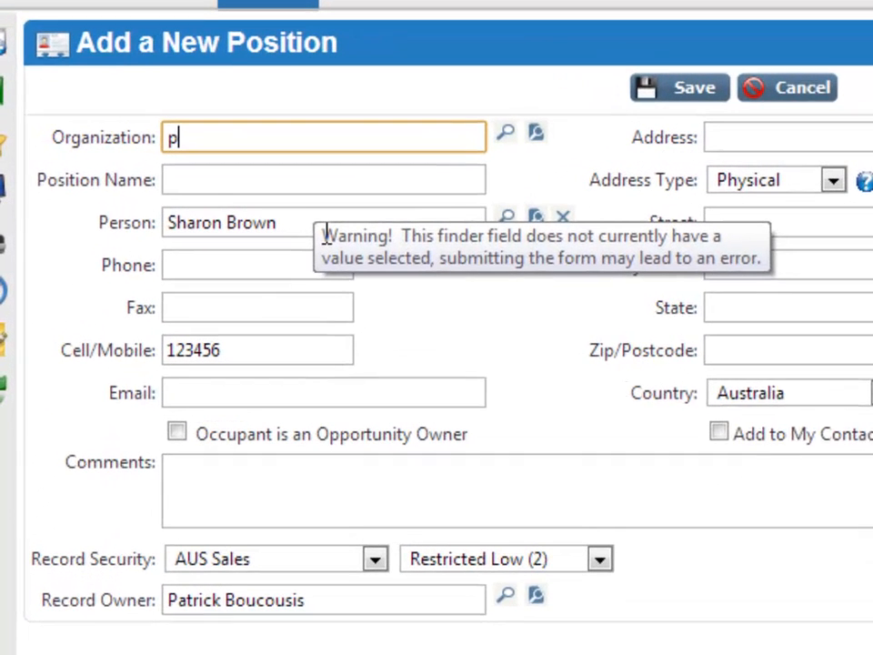
{"action": "type", "text": "ps"}
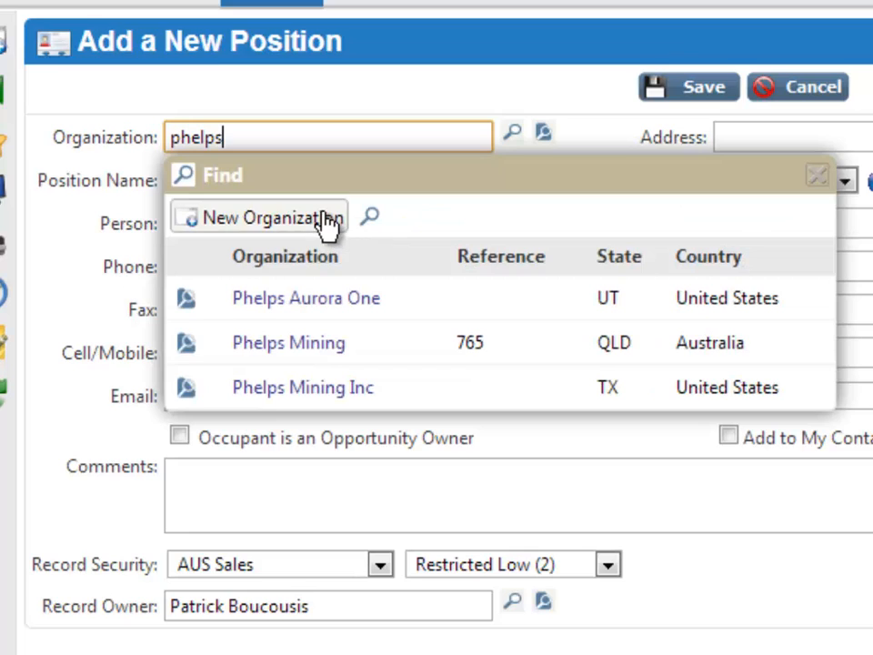
{"action": "left_click", "coordinate": [320, 301]}
Step: Replace the position's organization with "Able Consulting" and open a new organization record for it
{"action": "left_click_drag", "start_coordinate": [324, 135], "coordinate": [180, 150]}
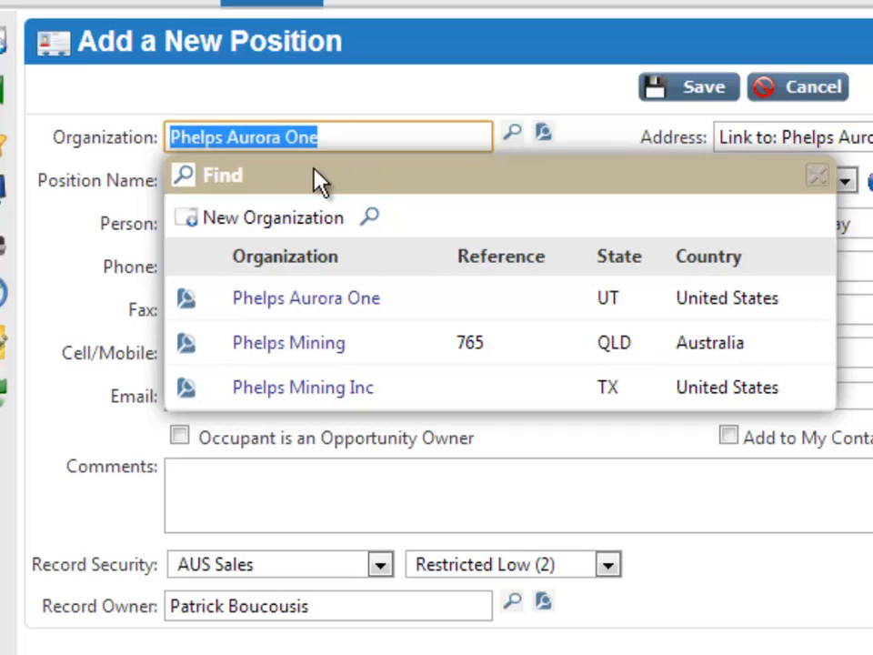
{"action": "type", "text": "Able "}
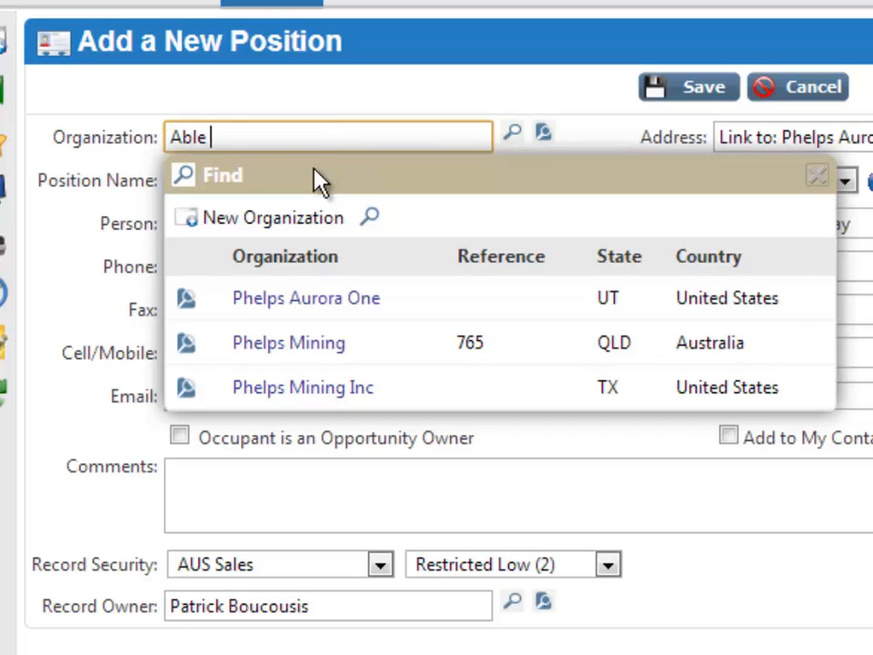
{"action": "type", "text": "Consult"}
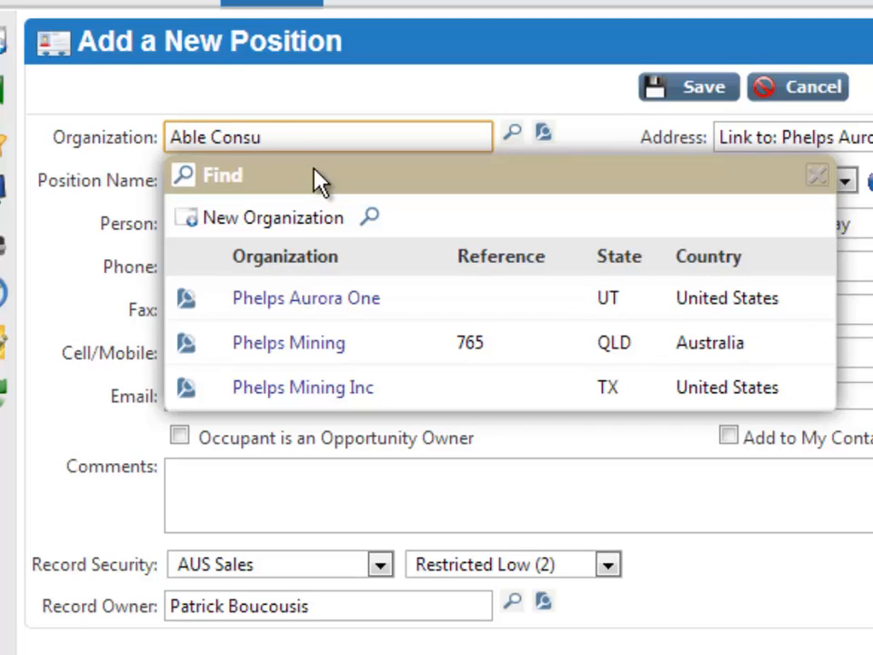
{"action": "type", "text": "ing"}
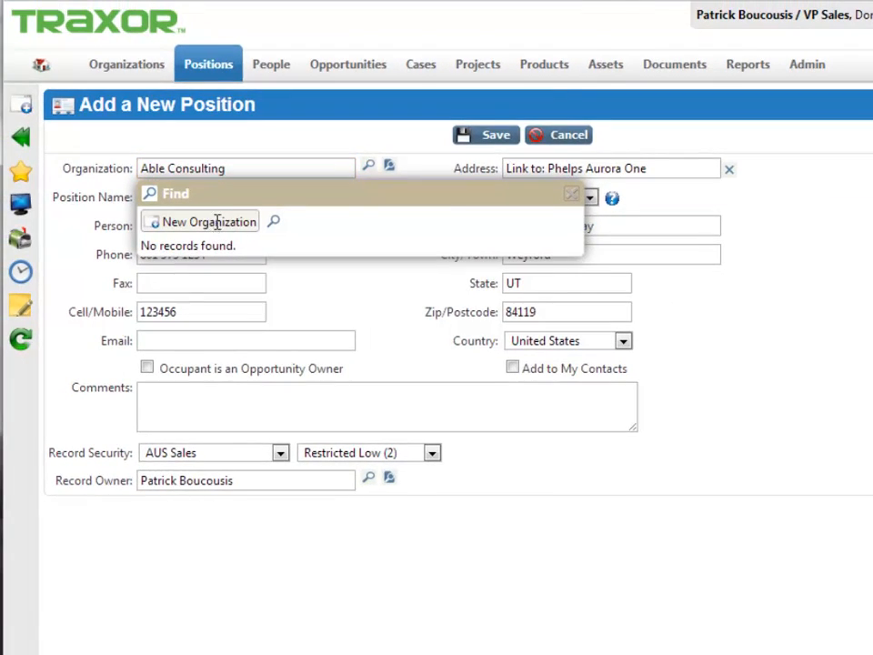
{"action": "left_click", "coordinate": [264, 265]}
{"action": "left_click_drag", "start_coordinate": [216, 0], "coordinate": [492, 29]}
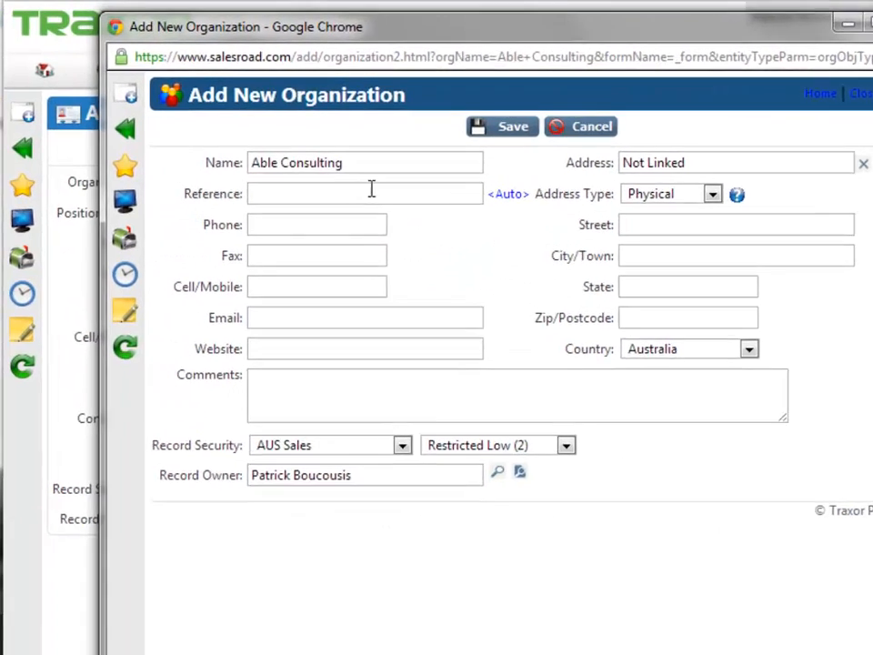
Step: Enter "Head Office" as the new organization's reference
{"action": "left_click", "coordinate": [371, 191]}
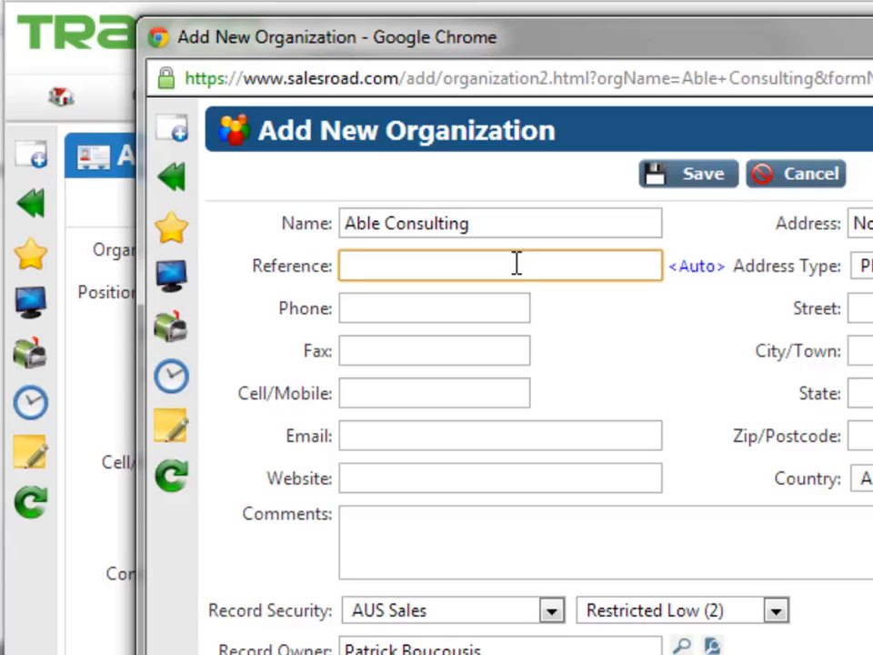
{"action": "type", "text": "Head Office"}
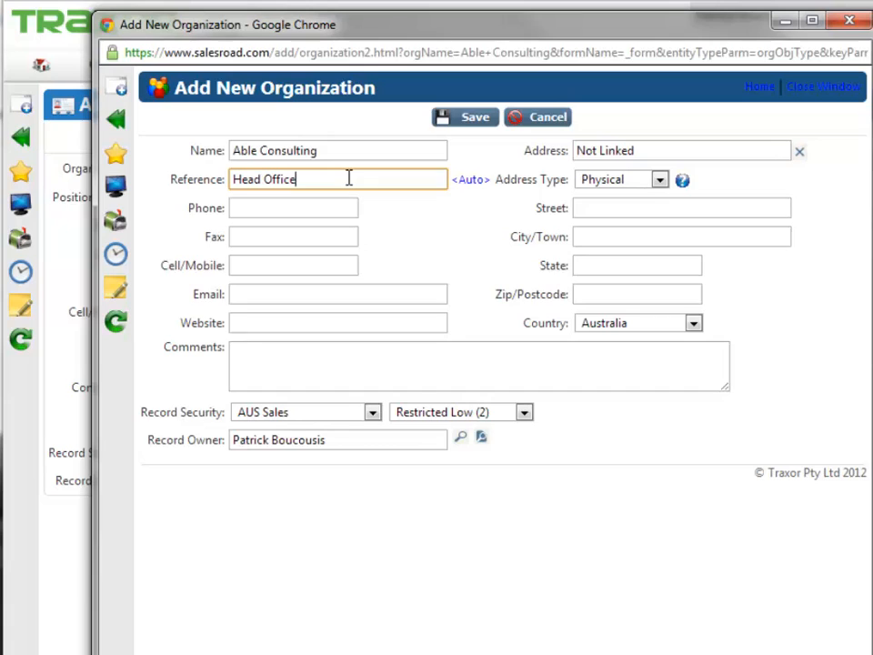
Step: Set the organization's city to San Francisco, state to CA and country to United States, and save the organization
{"action": "left_click", "coordinate": [611, 239]}
{"action": "type", "text": "S"}
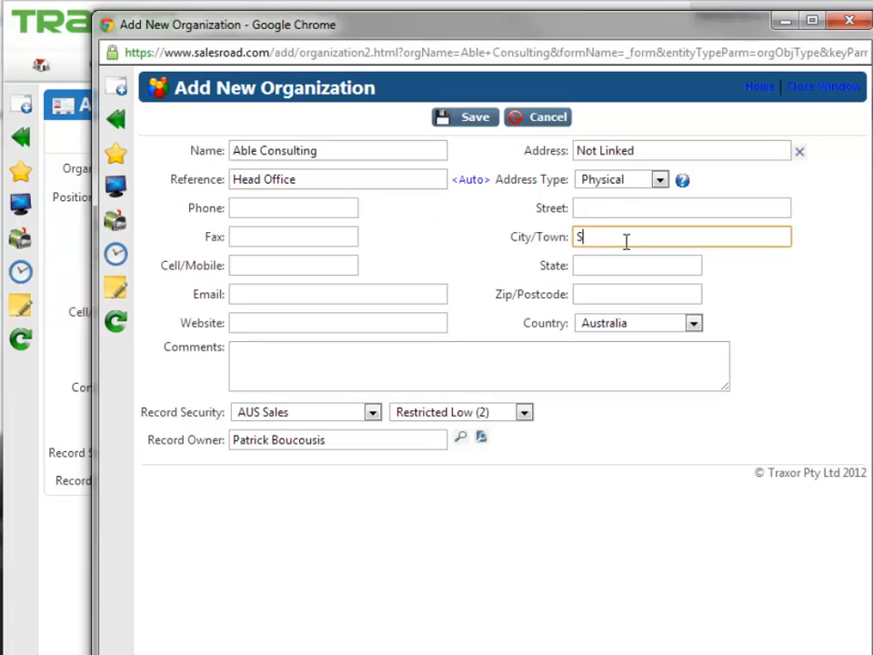
{"action": "type", "text": "an Francisco"}
{"action": "left_click", "coordinate": [622, 270]}
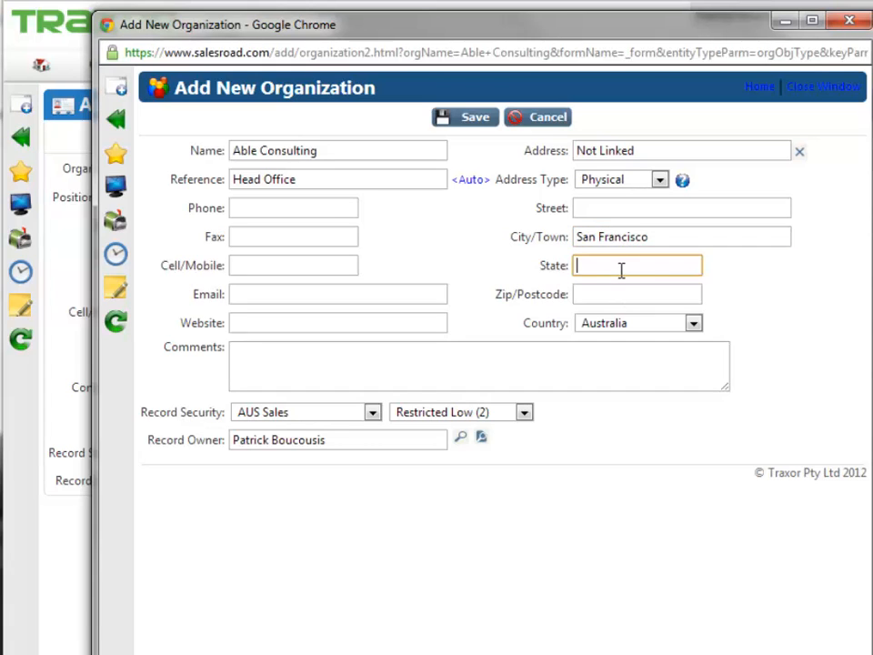
{"action": "type", "text": "CA"}
{"action": "left_click", "coordinate": [636, 325]}
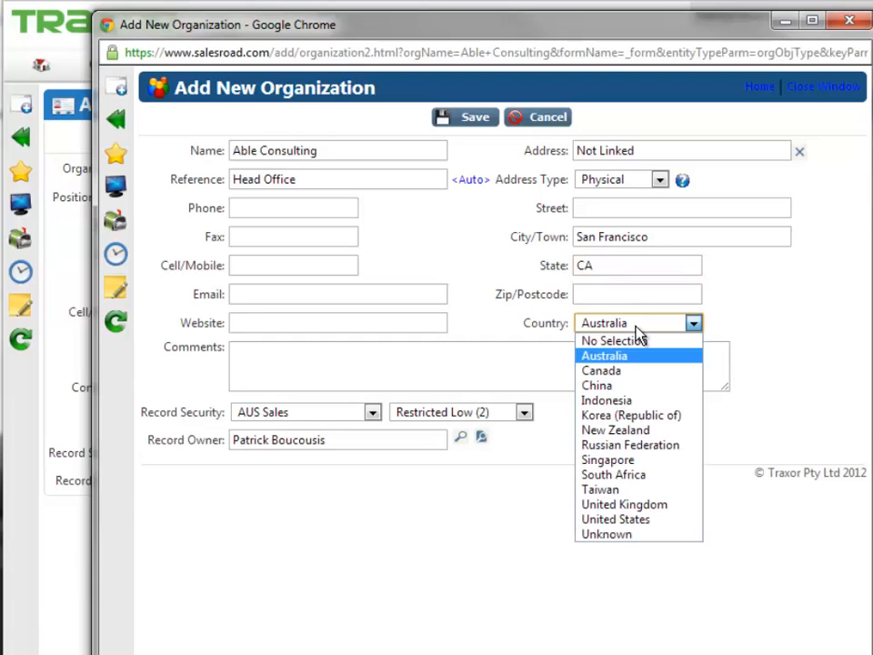
{"action": "left_click", "coordinate": [643, 521]}
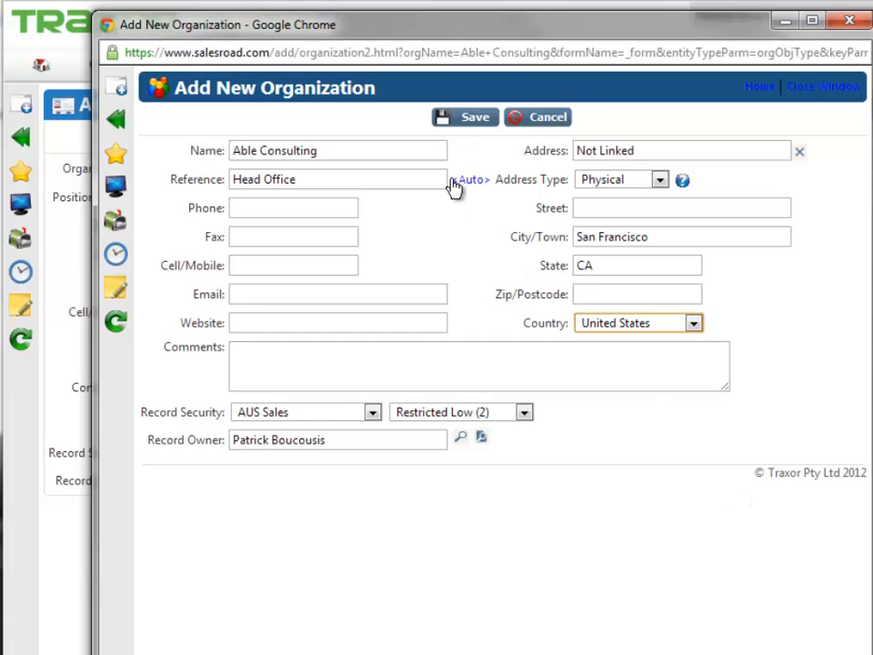
{"action": "left_click", "coordinate": [479, 119]}
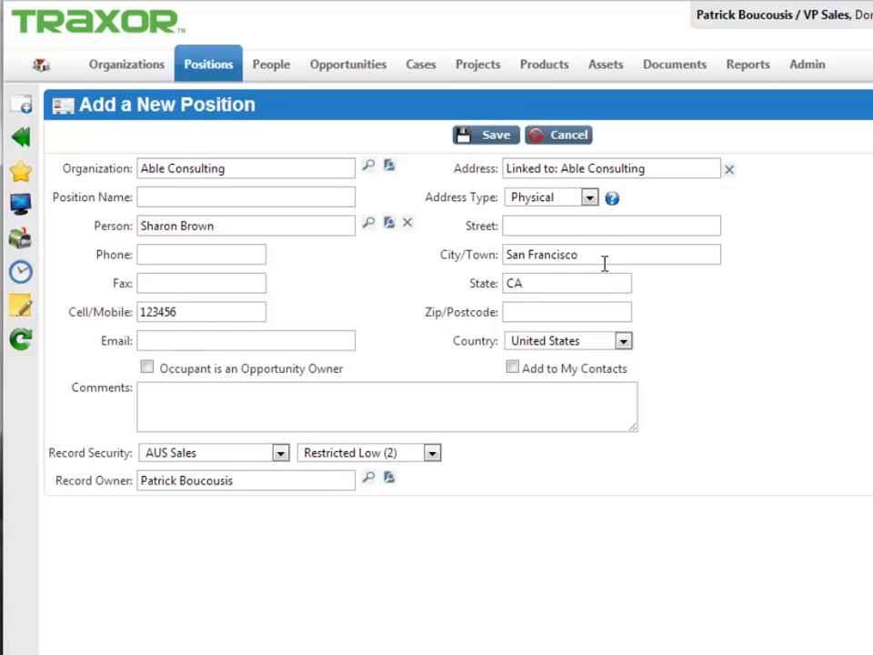
Step: Name the position CEO, enter the contact's email address, and save the position
{"action": "left_click", "coordinate": [253, 197]}
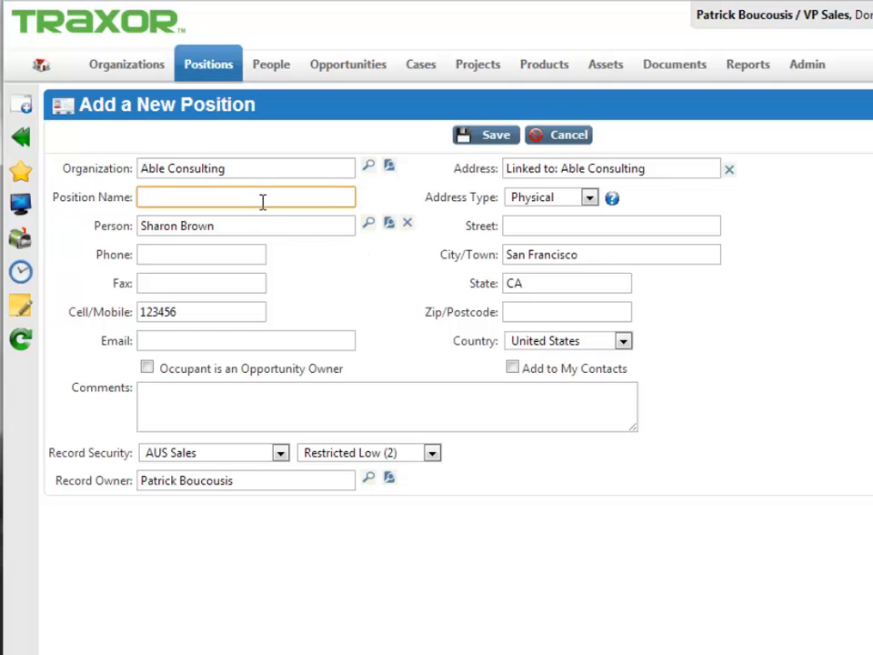
{"action": "type", "text": "CEO"}
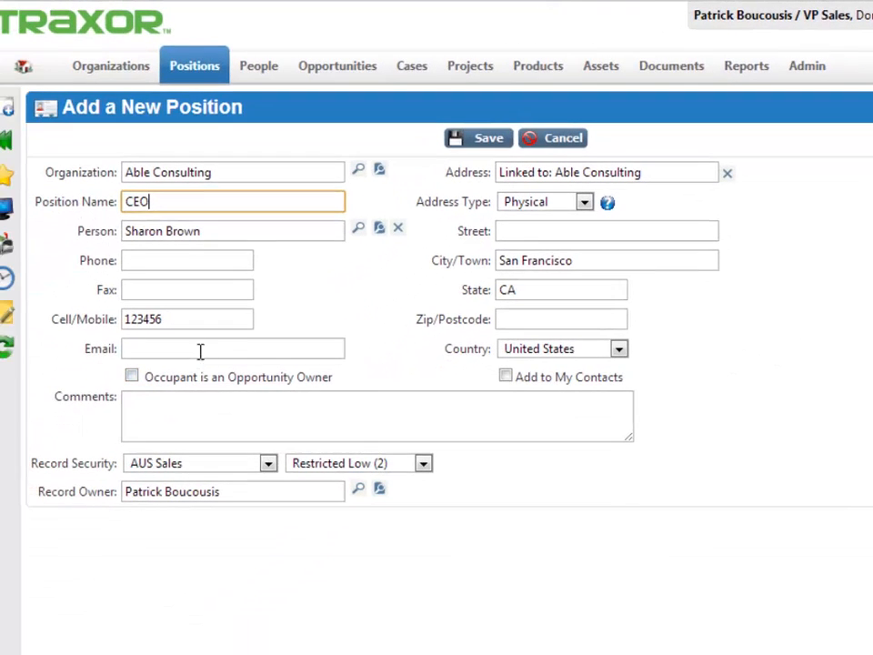
{"action": "left_click", "coordinate": [202, 353]}
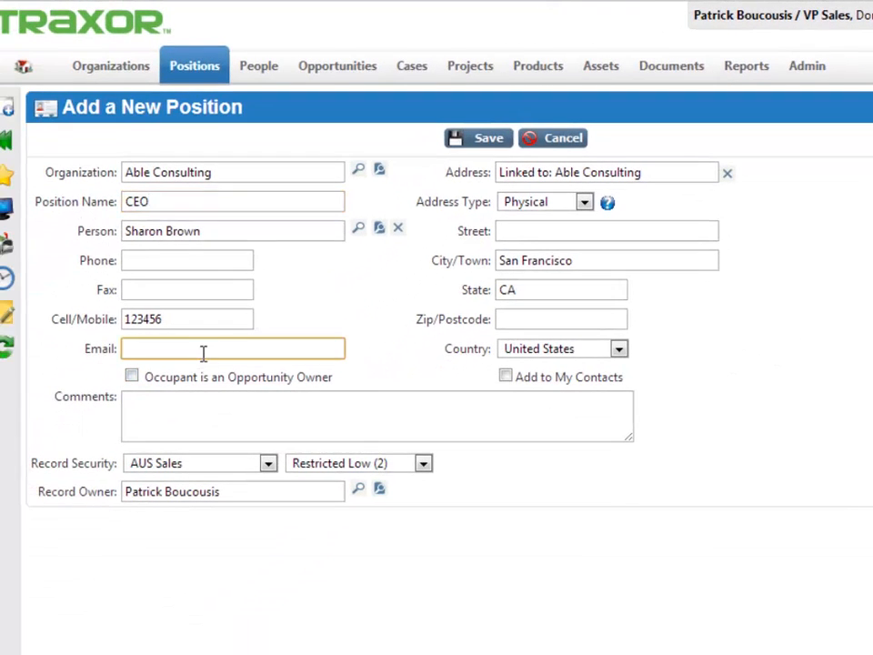
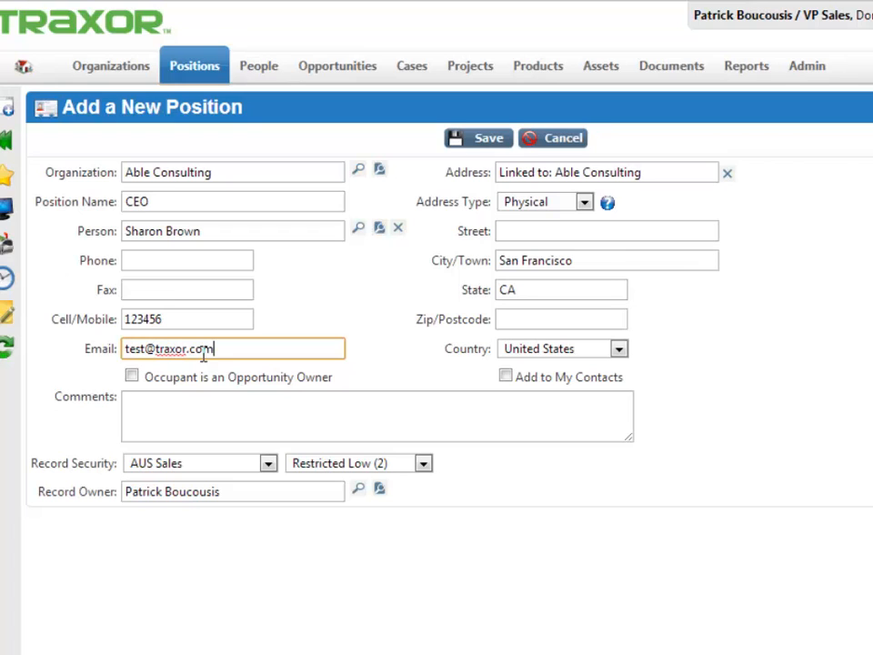
{"action": "left_click", "coordinate": [483, 139]}
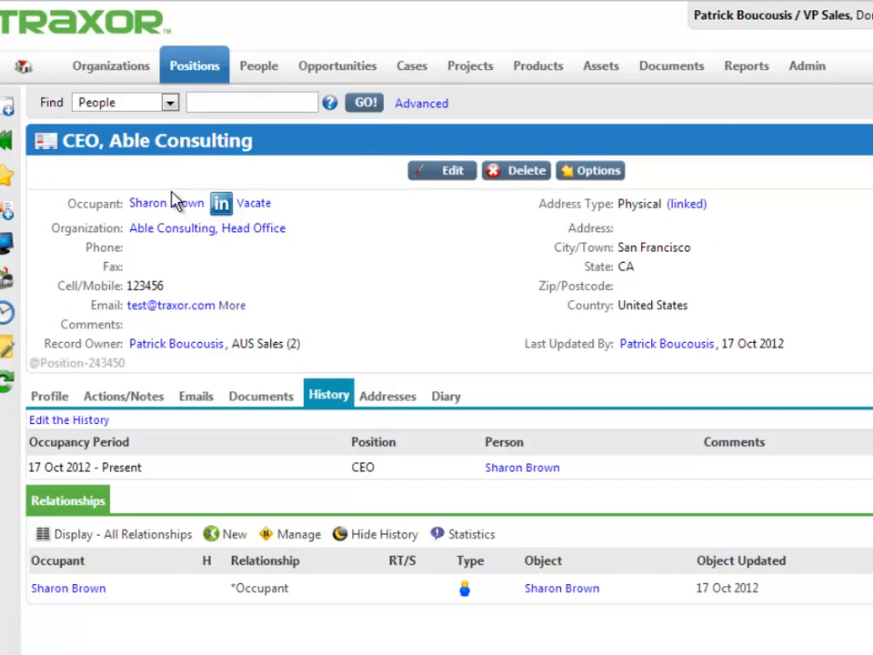
Step: Start an email to the CEO position's contact with the subject "An Email" and the message "This is content"
{"action": "left_click", "coordinate": [153, 221]}
{"action": "left_click", "coordinate": [193, 305]}
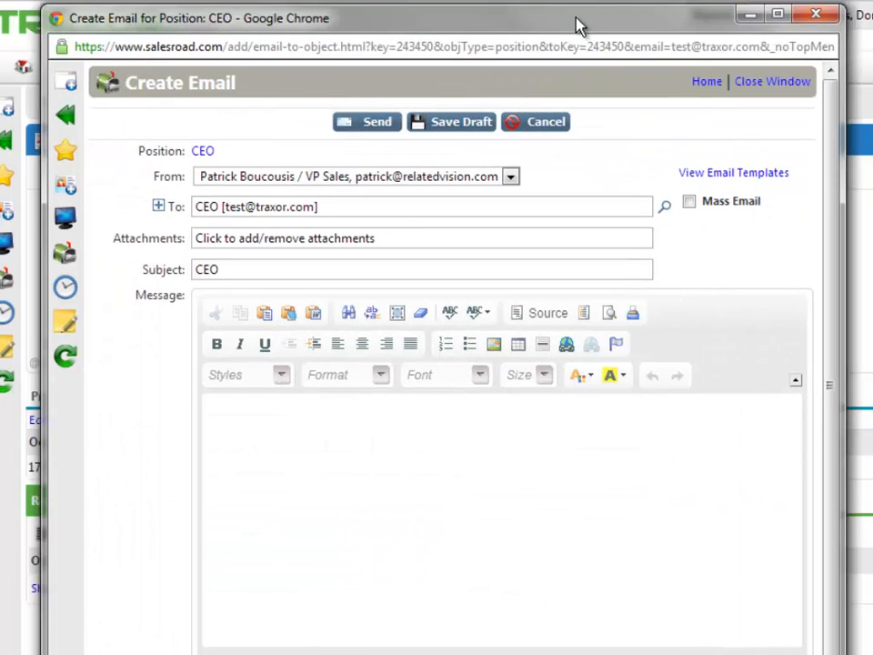
{"action": "left_click_drag", "start_coordinate": [289, 270], "coordinate": [196, 265]}
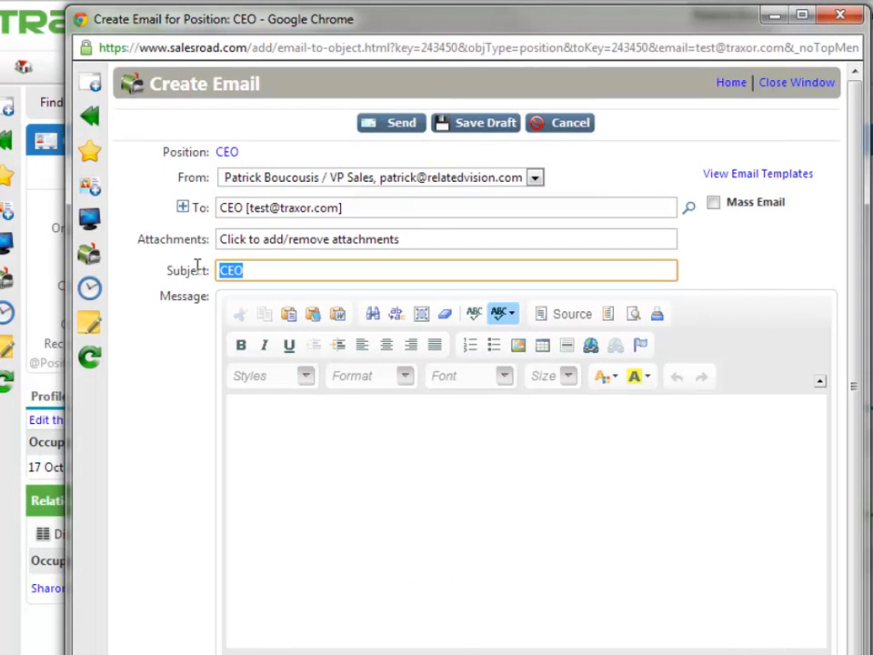
{"action": "type", "text": "An Email"}
{"action": "key", "text": "Tab"}
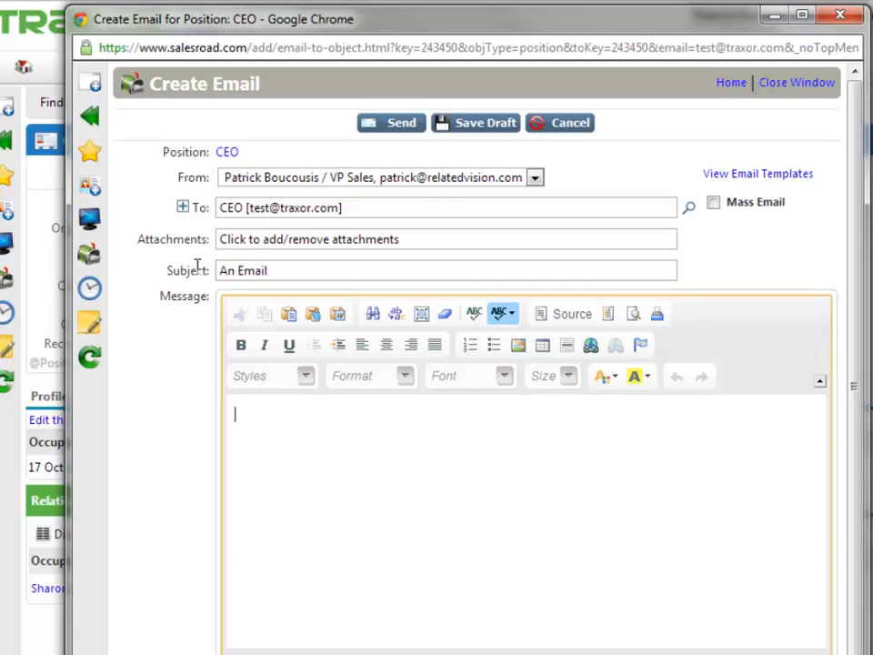
{"action": "type", "text": "This is"}
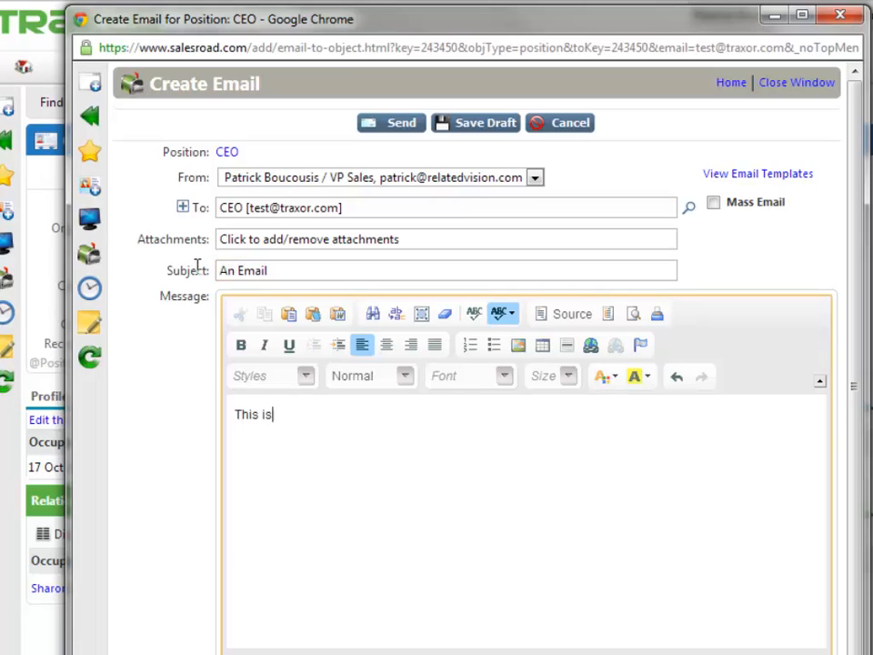
{"action": "type", "text": " content"}
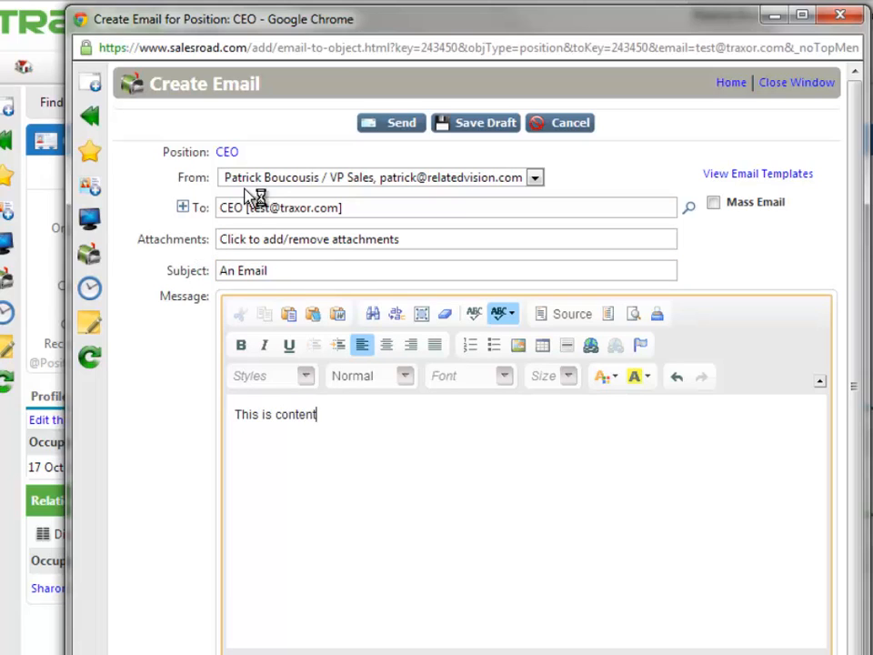
Step: Send the email to its recipient, view the sent email's record, and close its window
{"action": "left_click", "coordinate": [400, 125]}
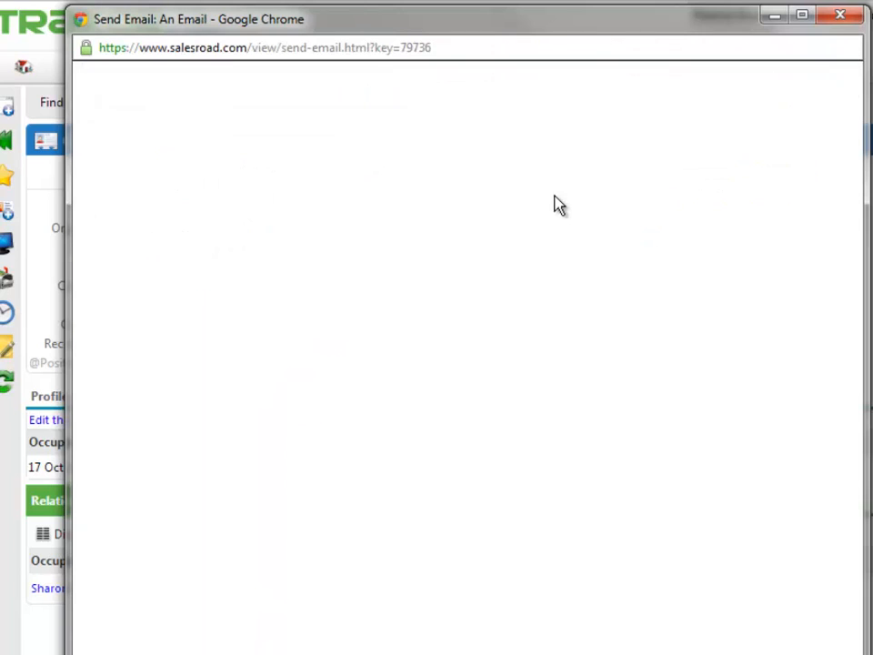
{"action": "left_click", "coordinate": [459, 117]}
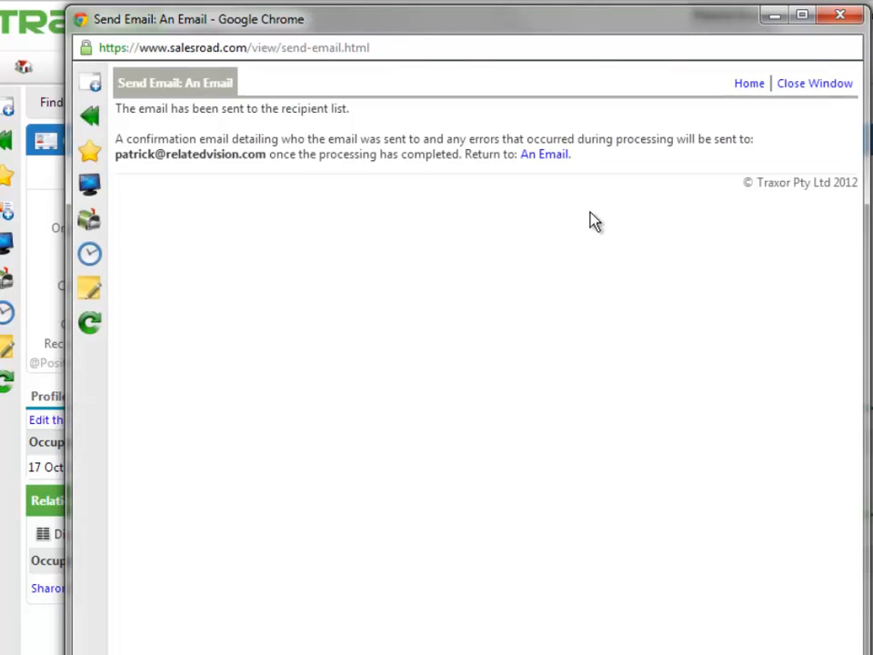
{"action": "left_click", "coordinate": [557, 156]}
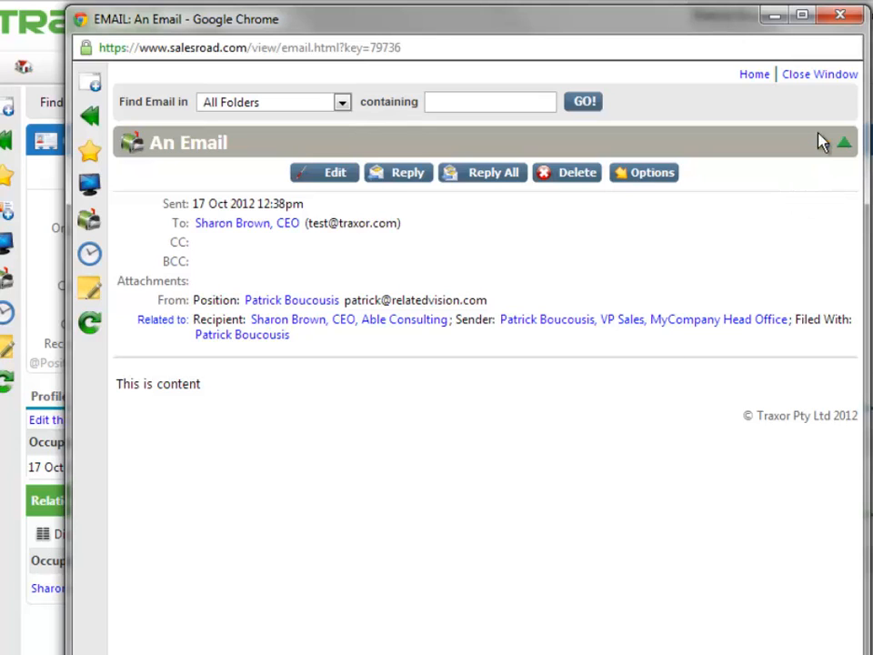
{"action": "left_click", "coordinate": [819, 74]}
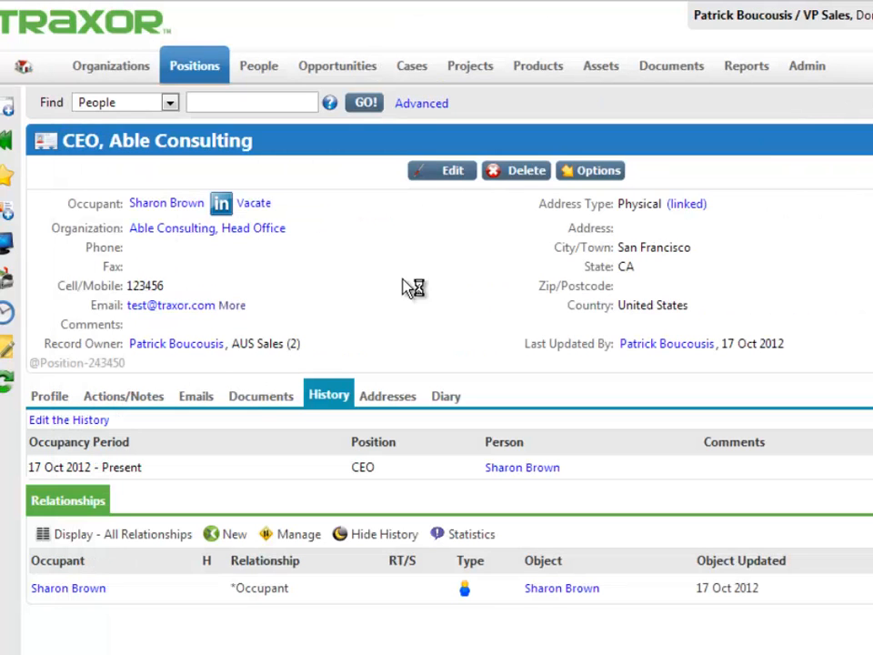
Step: Vacate the CEO position, also deleting its email address and cell/mobile number, and display the position's related emails
{"action": "left_click", "coordinate": [268, 208]}
{"action": "left_click", "coordinate": [264, 208]}
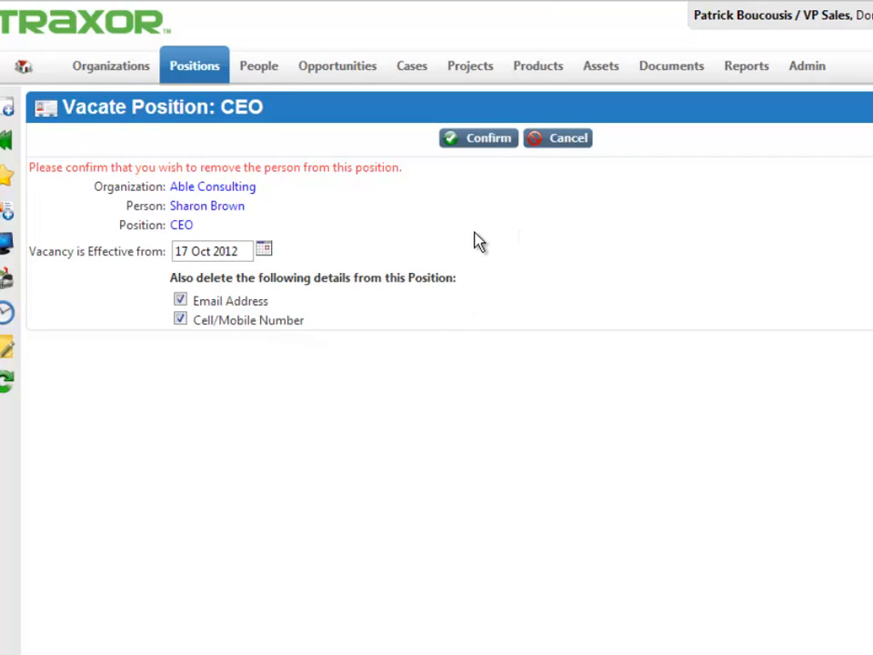
{"action": "left_click", "coordinate": [487, 141]}
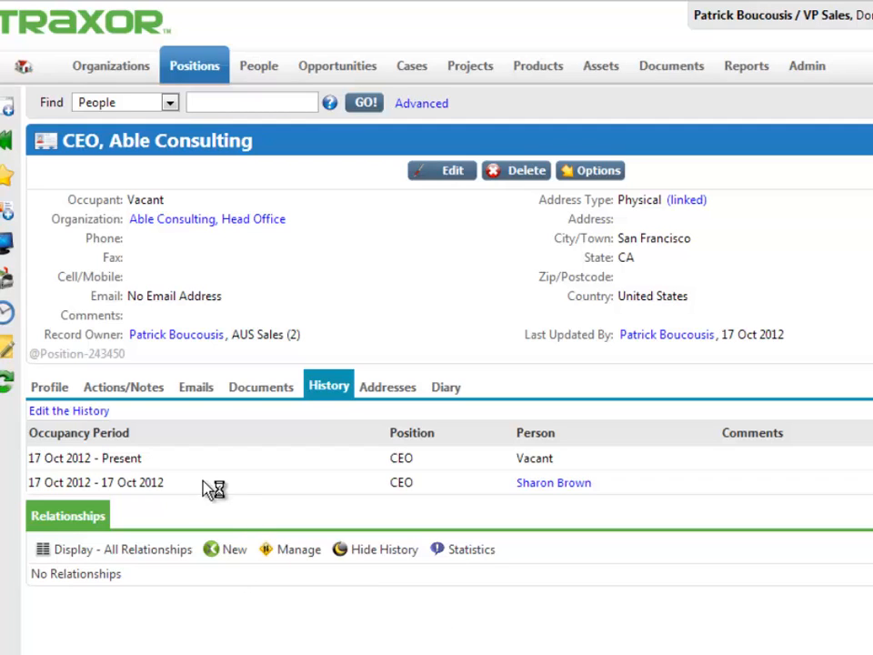
{"action": "left_click", "coordinate": [196, 387]}
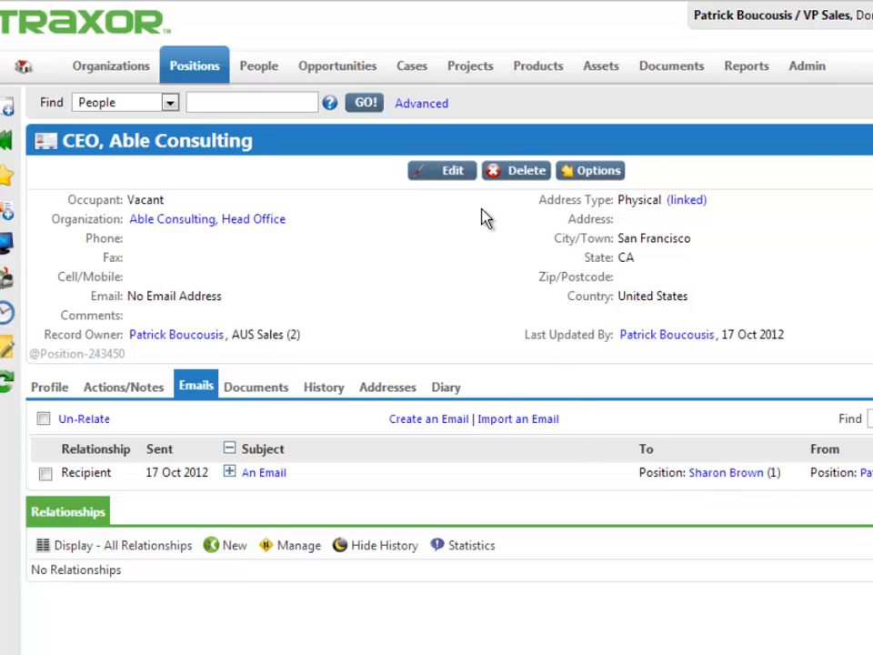
Step: Assign the existing Boulder Minerals Mine Manager as the CEO position's new occupant and save despite the occupancy warning
{"action": "left_click", "coordinate": [454, 171]}
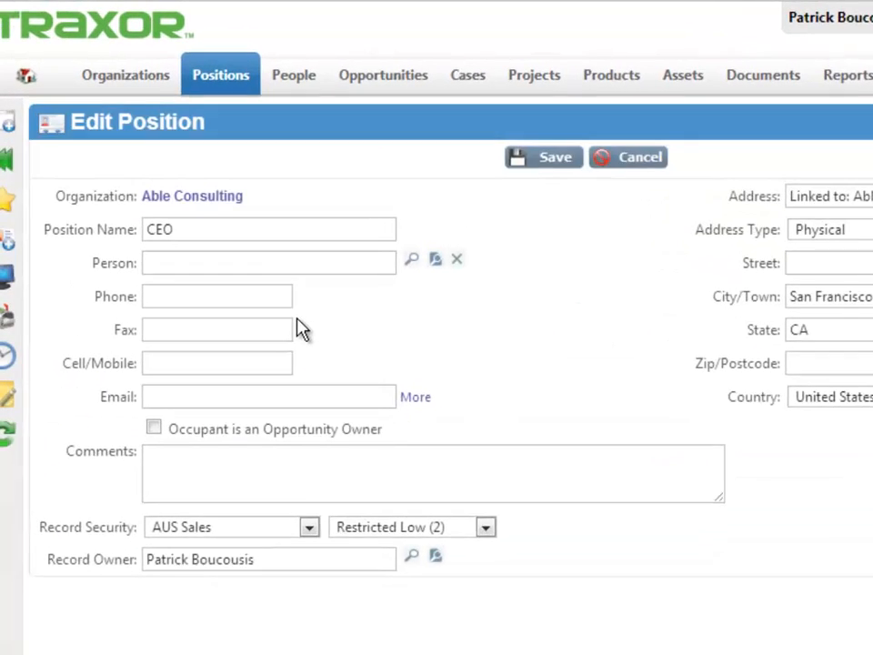
{"action": "left_click", "coordinate": [261, 325]}
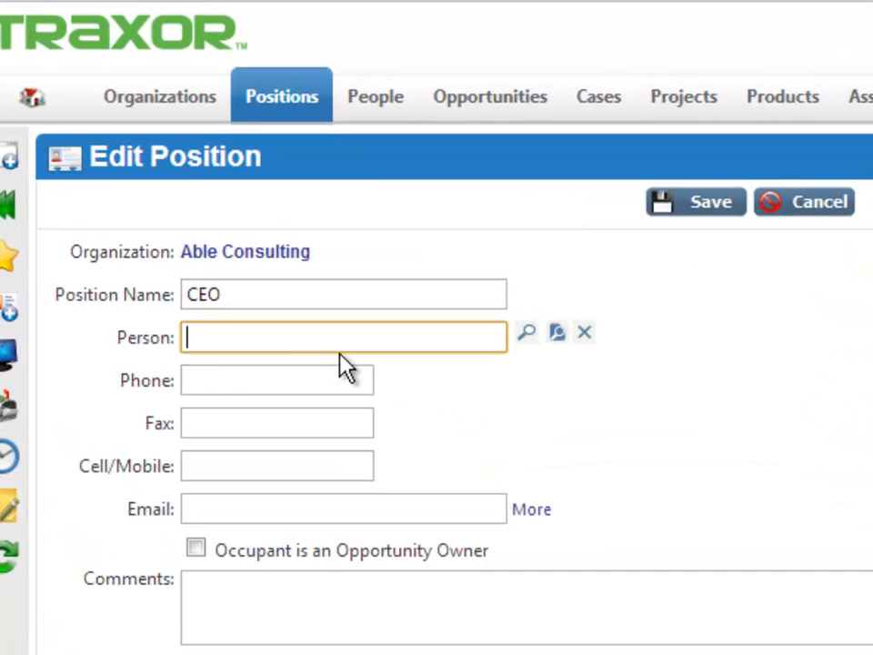
{"action": "type", "text": "baron"}
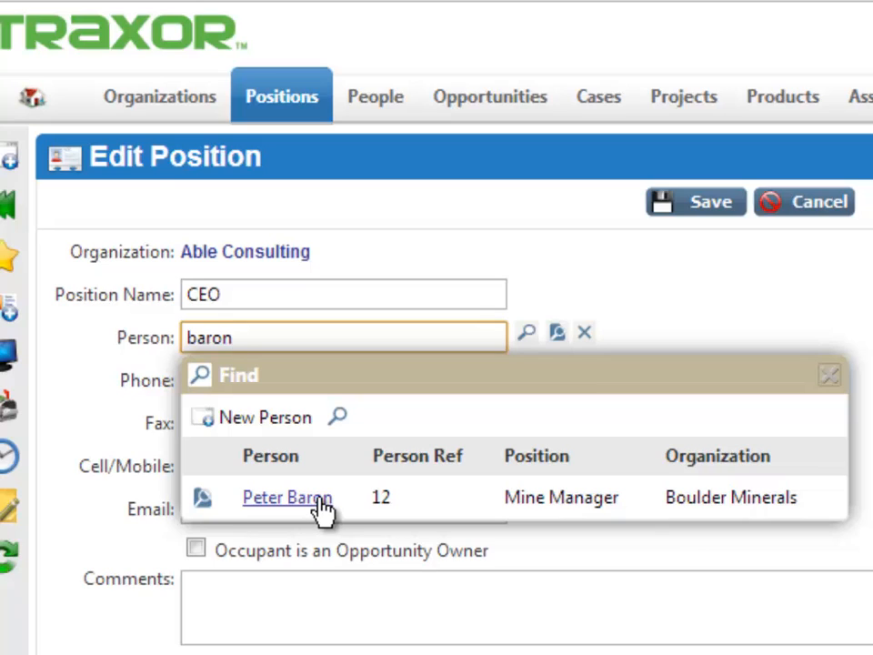
{"action": "left_click", "coordinate": [318, 501]}
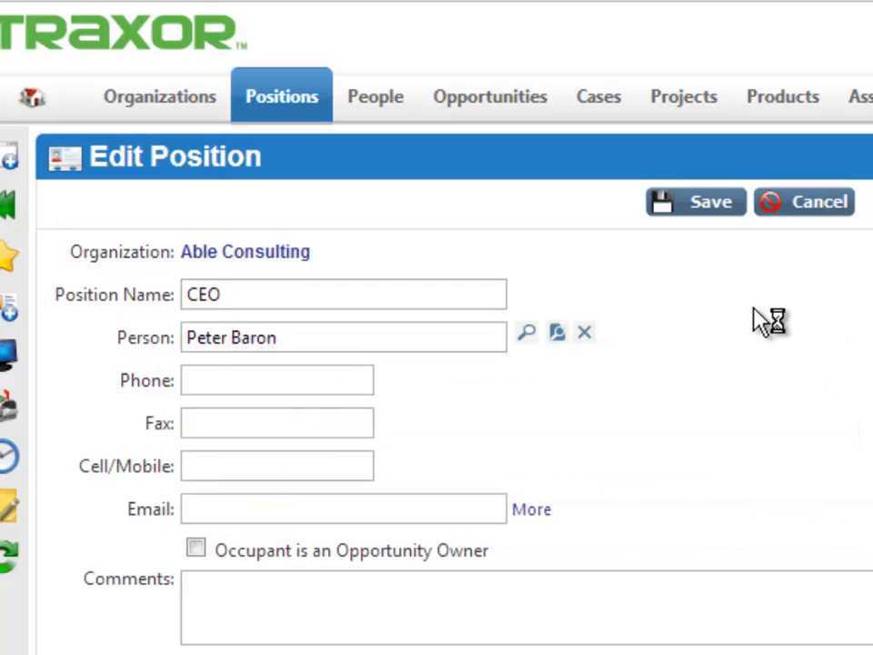
{"action": "left_click", "coordinate": [727, 218]}
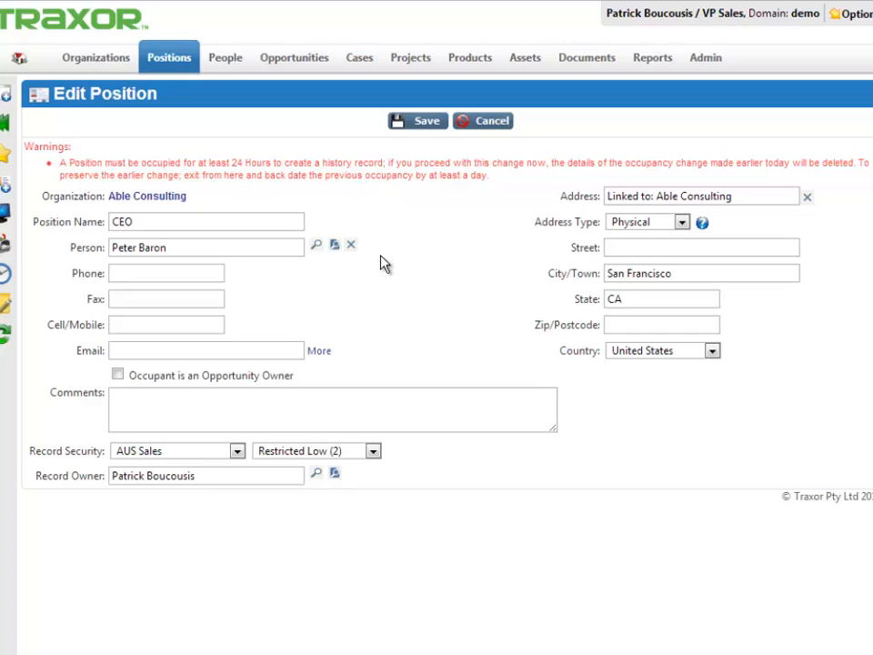
{"action": "left_click", "coordinate": [421, 132]}
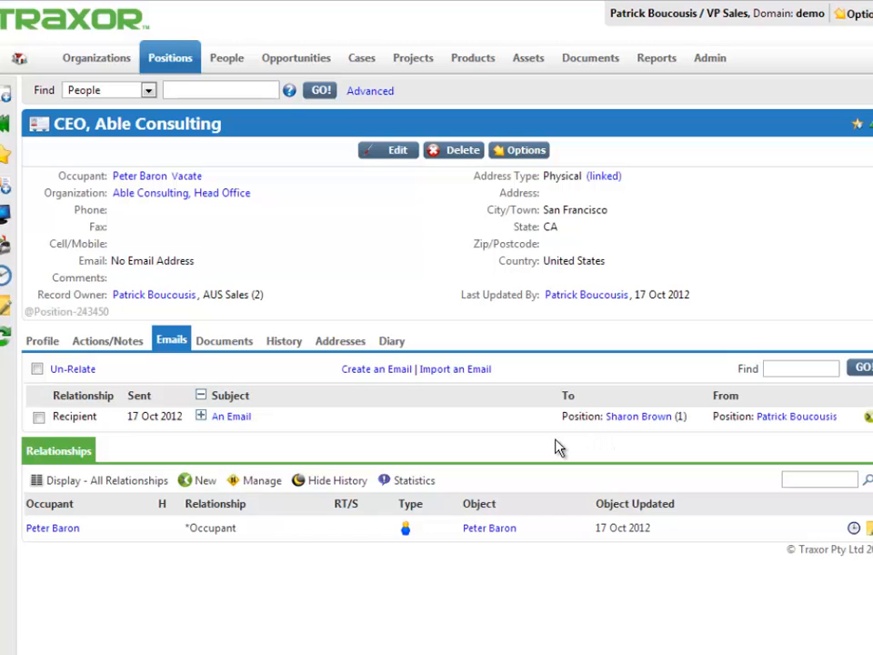
Step: Review the CEO position's occupancy history and the previous occupant's position history, and return to the CEO position
{"action": "left_click", "coordinate": [284, 342]}
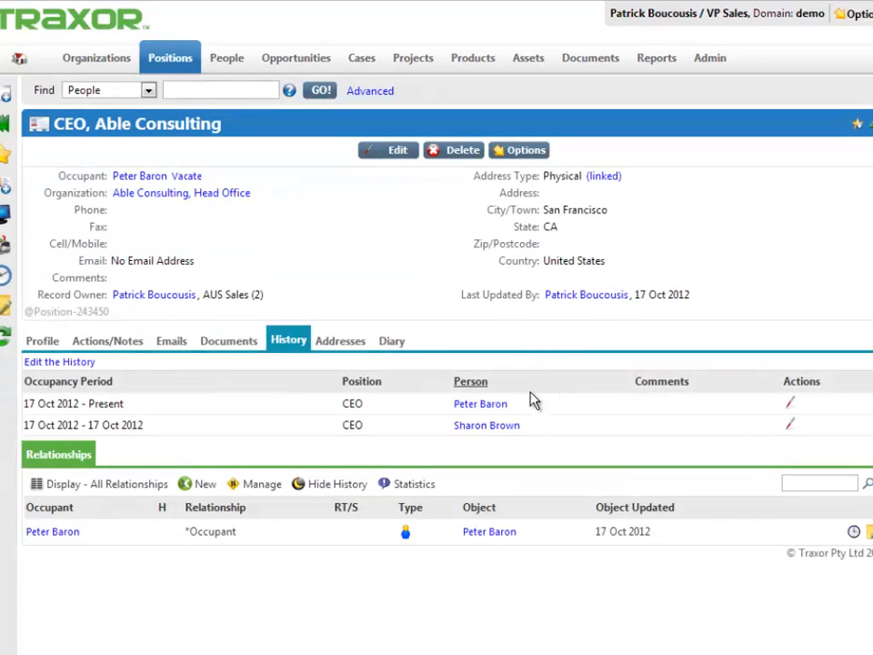
{"action": "left_click", "coordinate": [488, 428]}
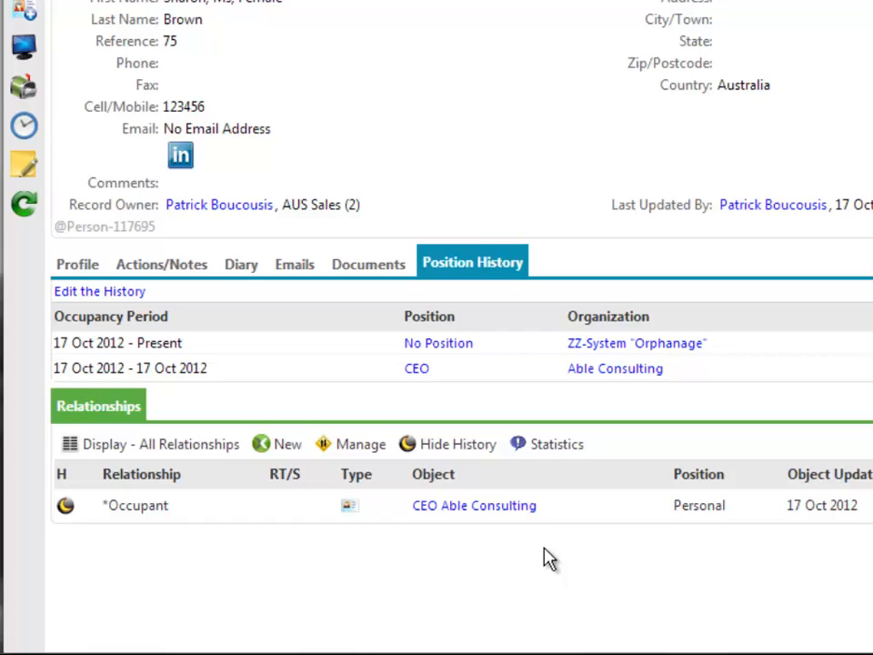
{"action": "left_click", "coordinate": [499, 507]}
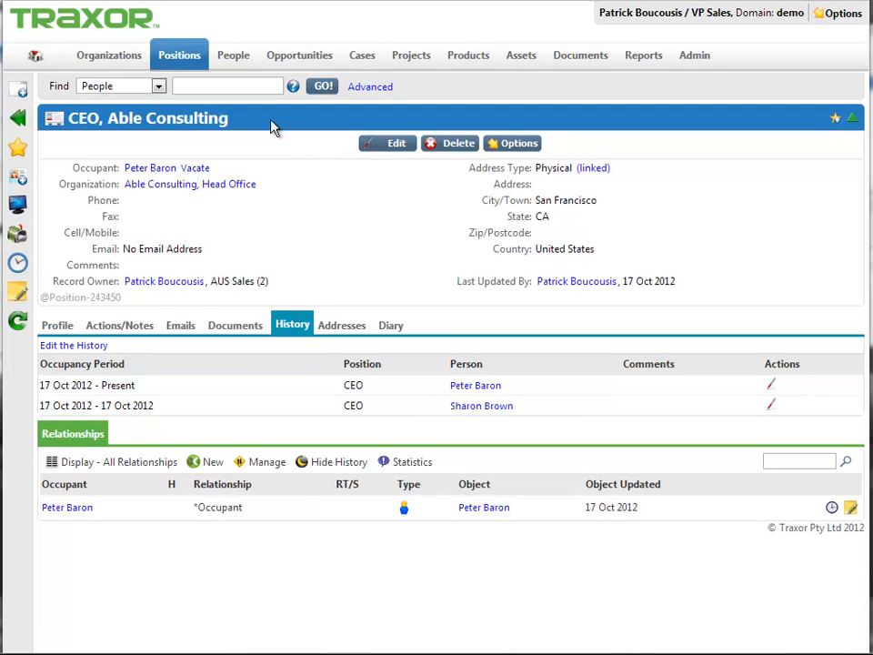
Step: Search people by the new CEO's surname to review the positions that person holds
{"action": "left_click", "coordinate": [248, 84]}
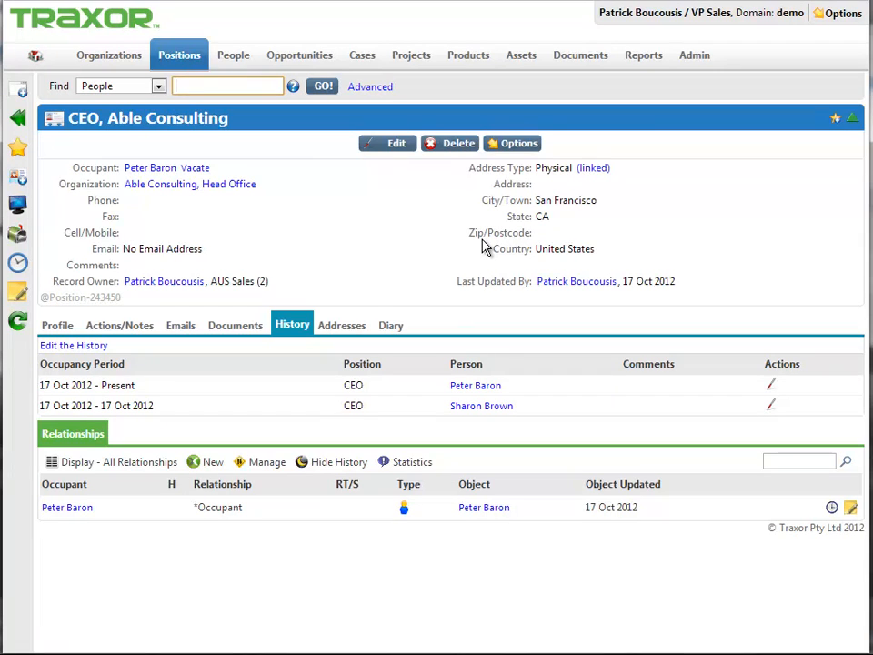
{"action": "type", "text": "barron"}
{"action": "key", "text": "BackSpace"}
{"action": "key", "text": "BackSpace"}
{"action": "key", "text": "BackSpace"}
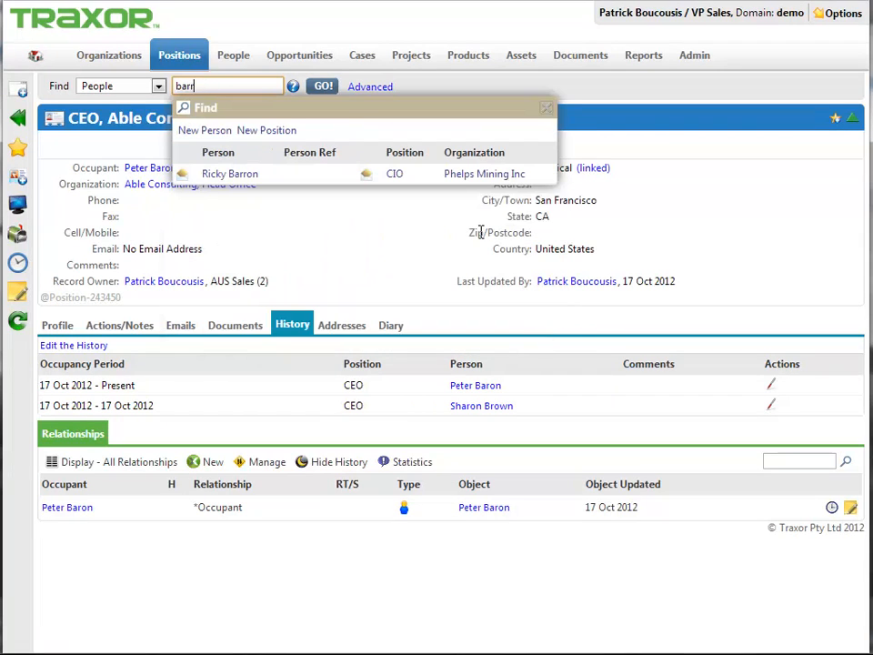
{"action": "type", "text": "on"}
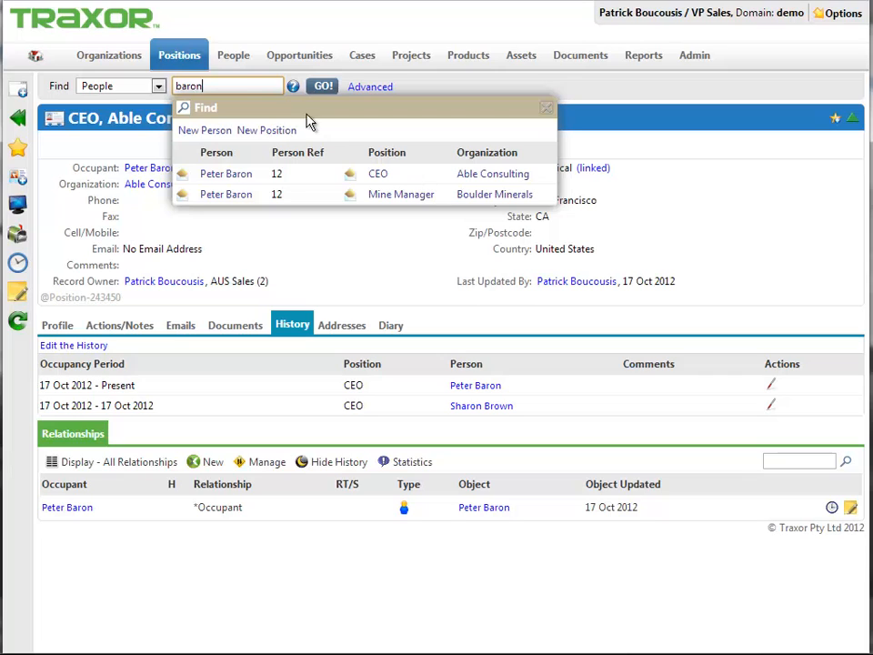
Step: Replace the people search text with "bould" to look for positions at Boulder Minerals
{"action": "left_click_drag", "start_coordinate": [242, 87], "coordinate": [176, 87]}
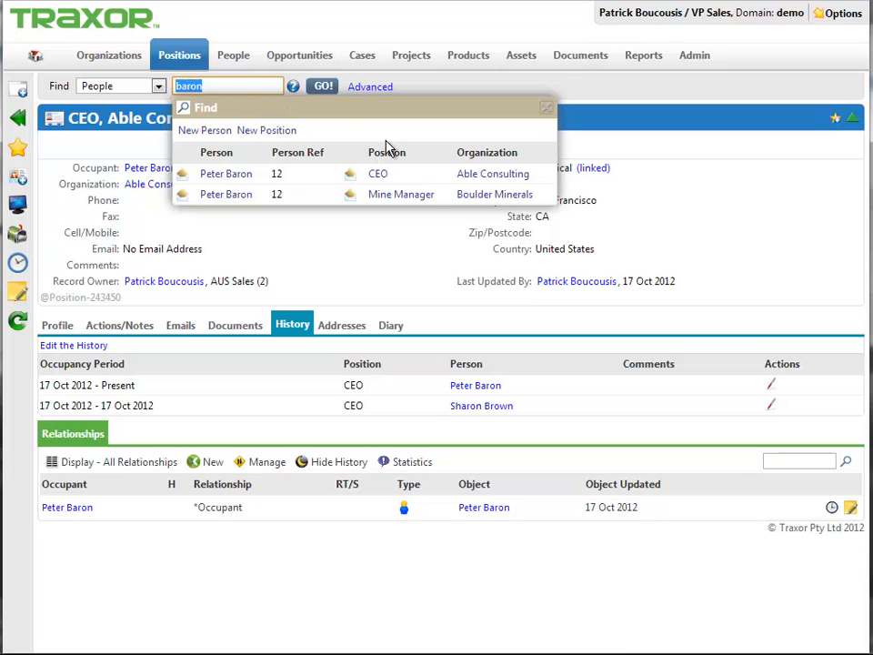
{"action": "type", "text": "bould"}
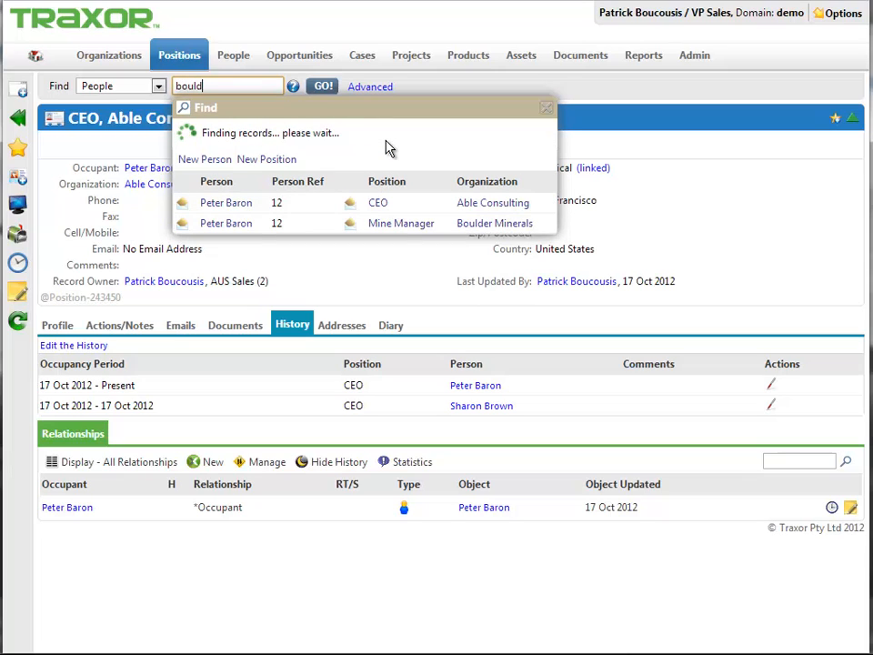